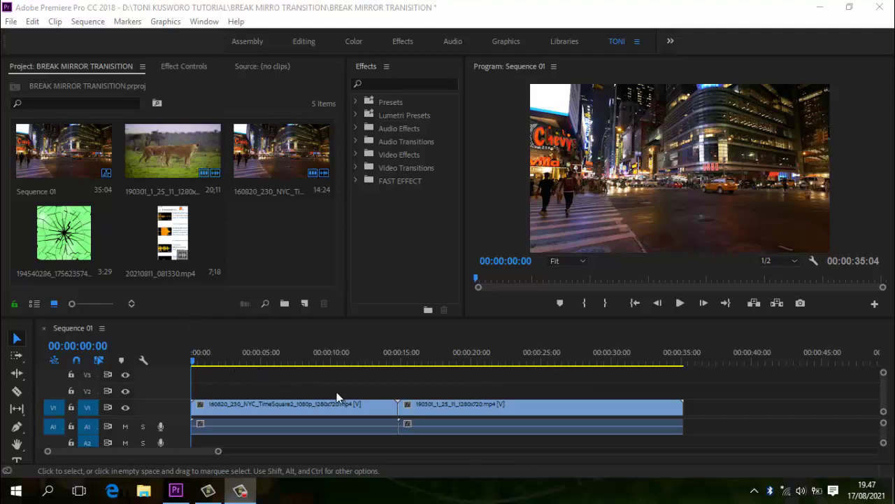
Unlink the audio from both video clips in the timeline and delete the audio parts from track A1
drag(357, 388, 438, 426)
right_click(440, 404)
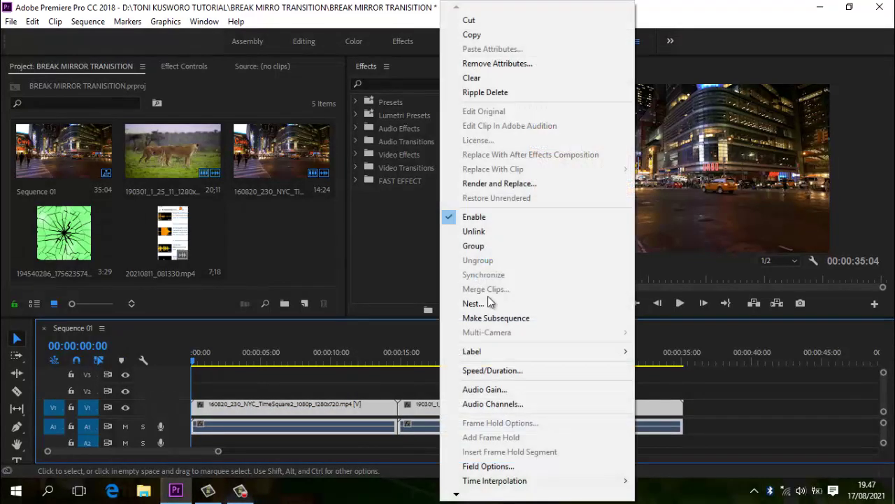
click(484, 234)
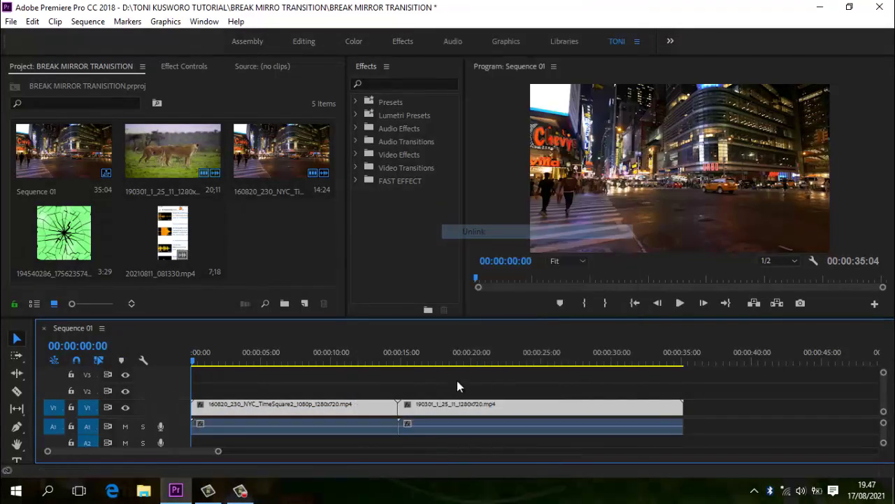
click(391, 444)
key(Delete)
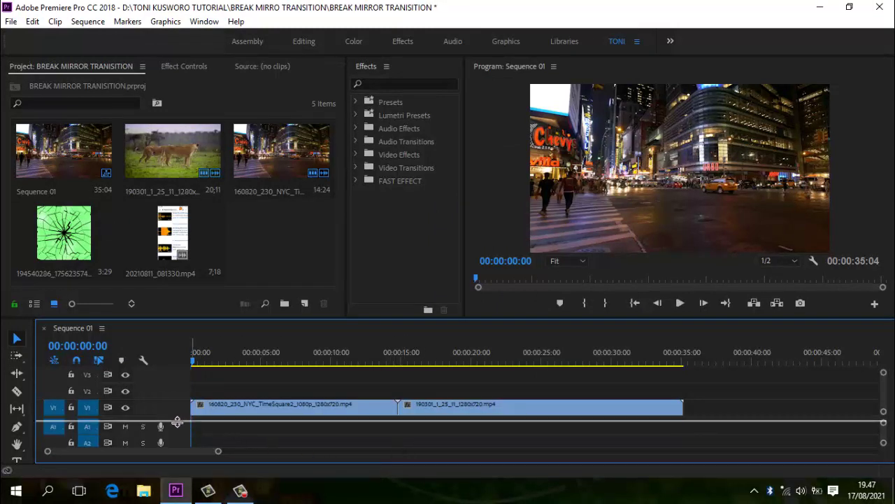
drag(175, 421, 178, 426)
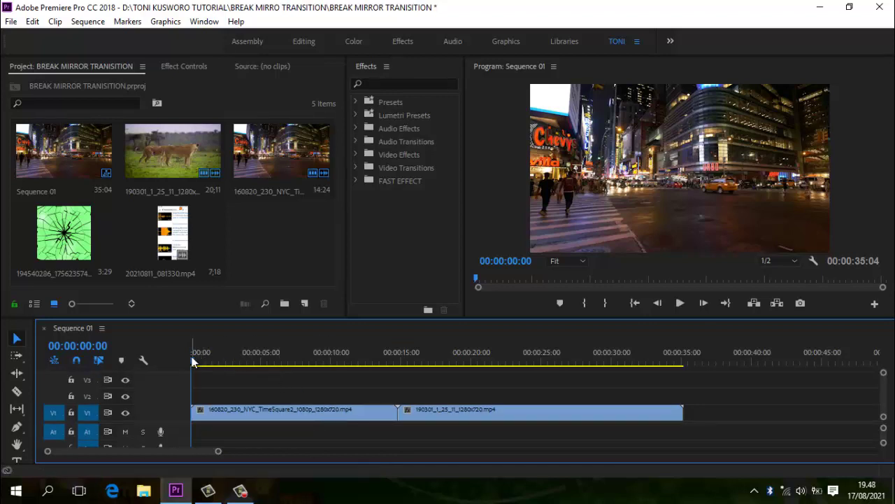
Add the green broken-glass clip to track V1 past the two video clips, at about 39 seconds, and play it through
drag(200, 359, 348, 378)
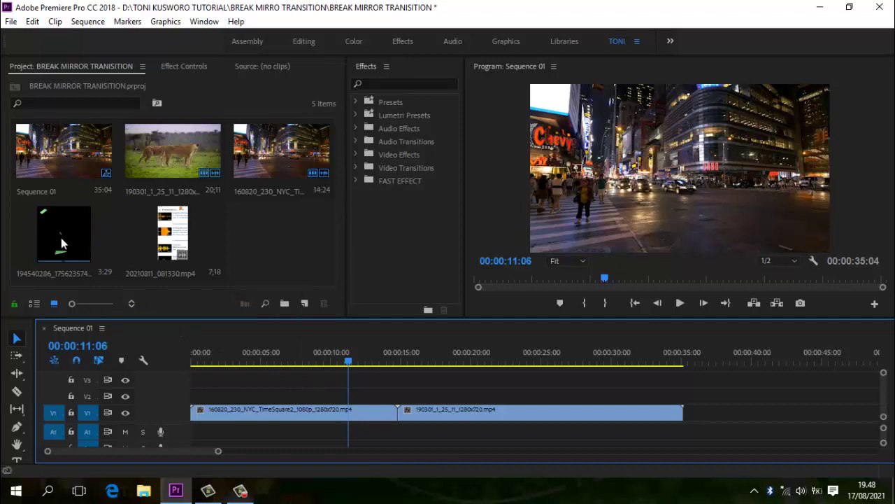
drag(61, 242, 766, 418)
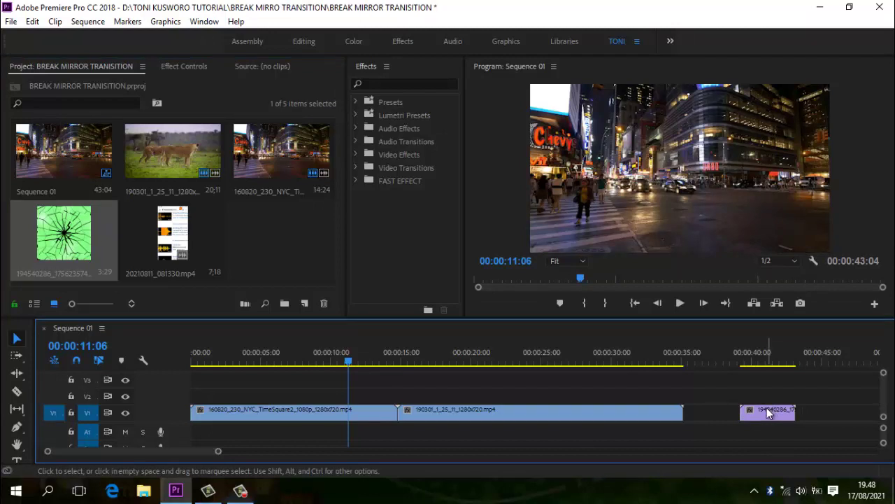
click(735, 363)
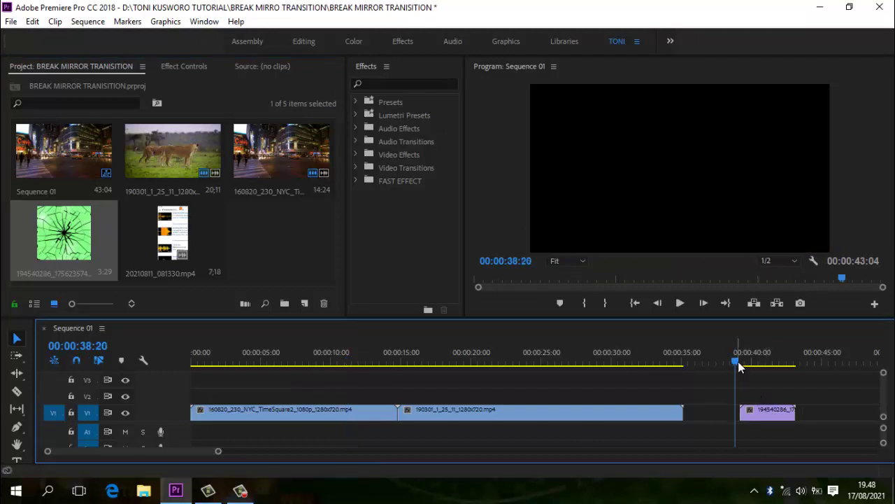
click(680, 304)
click(680, 304)
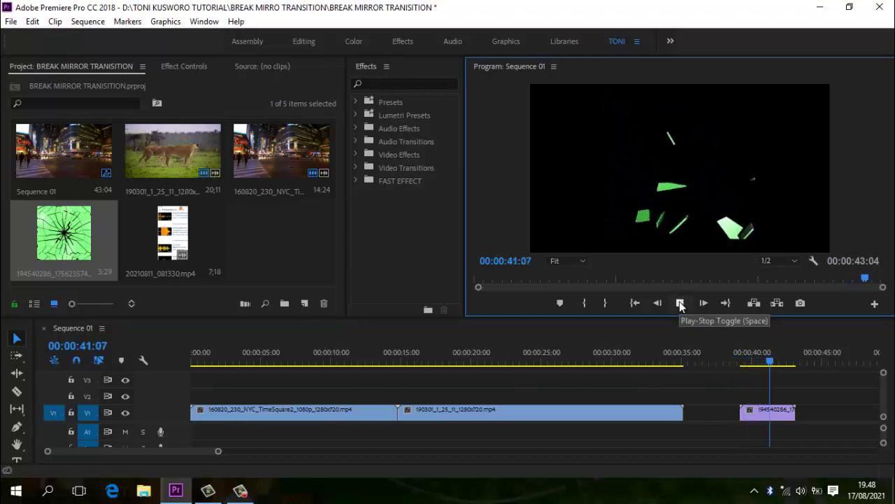
click(680, 303)
drag(782, 362, 744, 367)
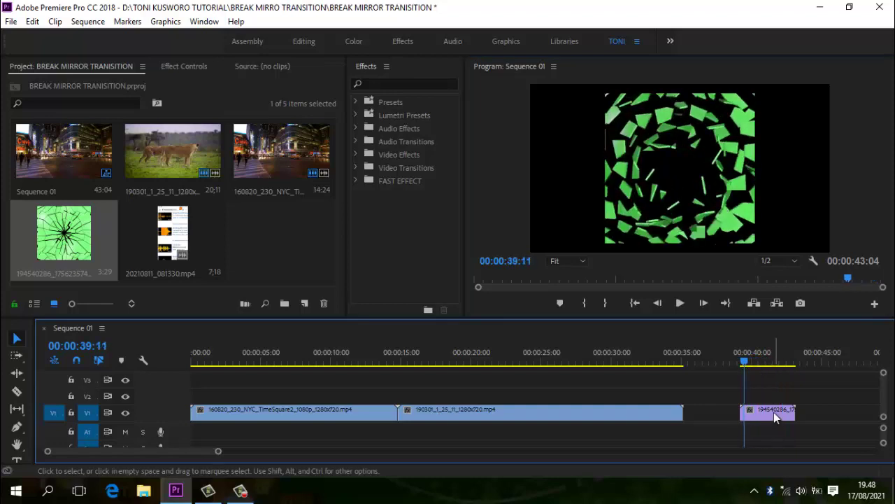
Move the broken-glass clip to track V2 over the cut between the two video clips, starting at about 13 seconds, and preview it
drag(773, 412, 412, 401)
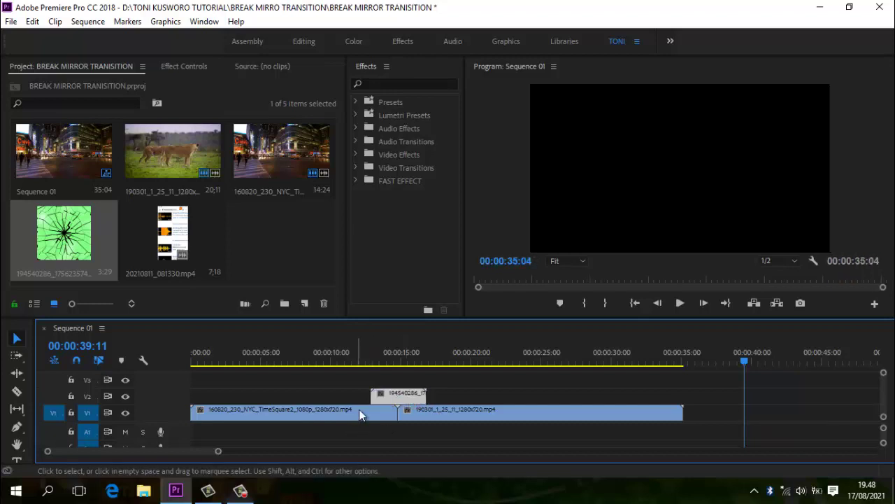
click(364, 361)
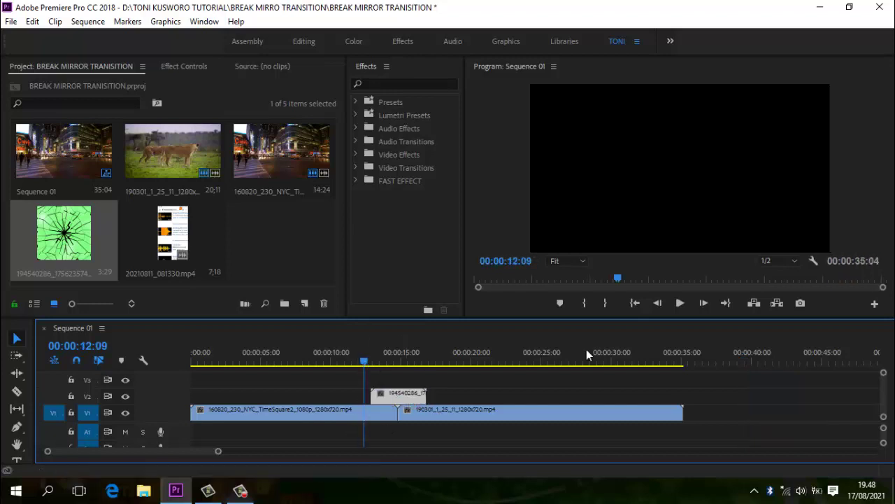
click(680, 303)
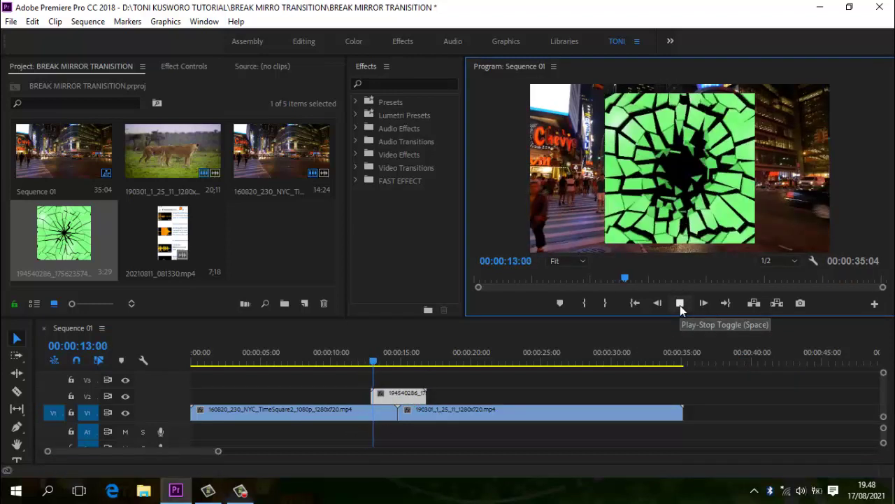
click(680, 304)
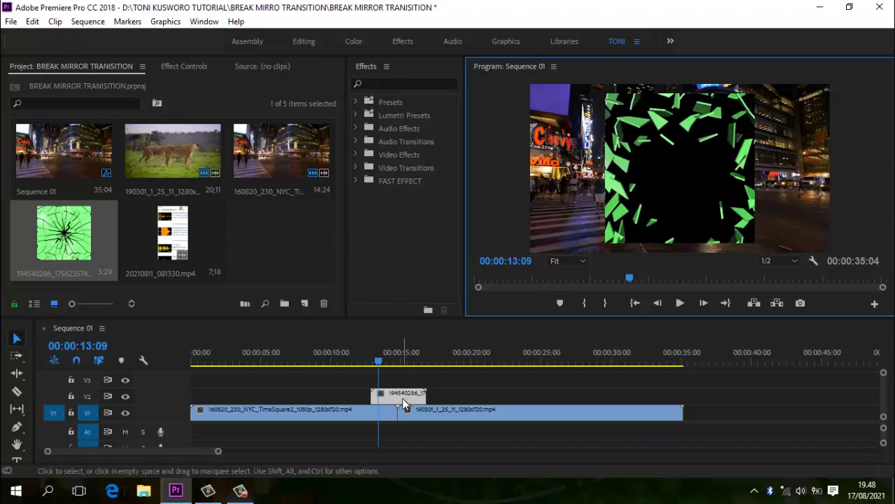
Set the broken-glass clip's scale to 201 so it covers the whole frame
click(189, 67)
drag(132, 152, 229, 165)
drag(145, 148, 146, 148)
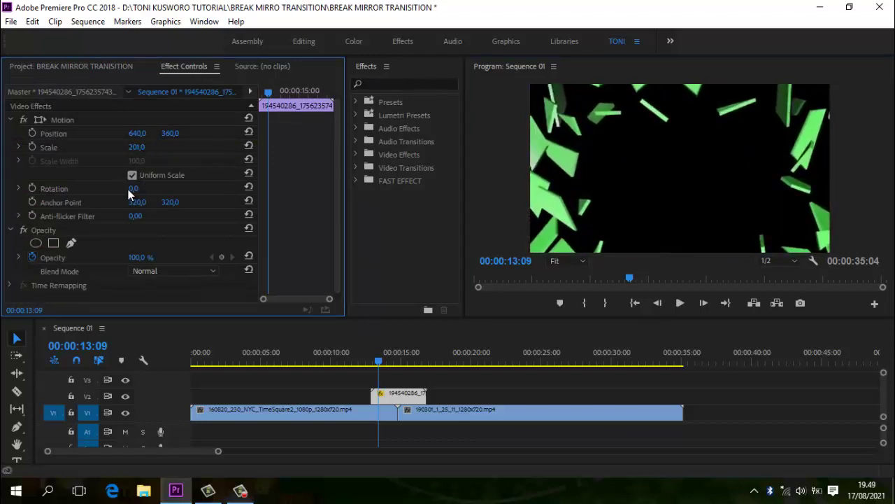
Move the playhead to 00:00:13:00 and apply the Ultra Key video effect to the broken-glass clip on V2
drag(378, 361, 376, 367)
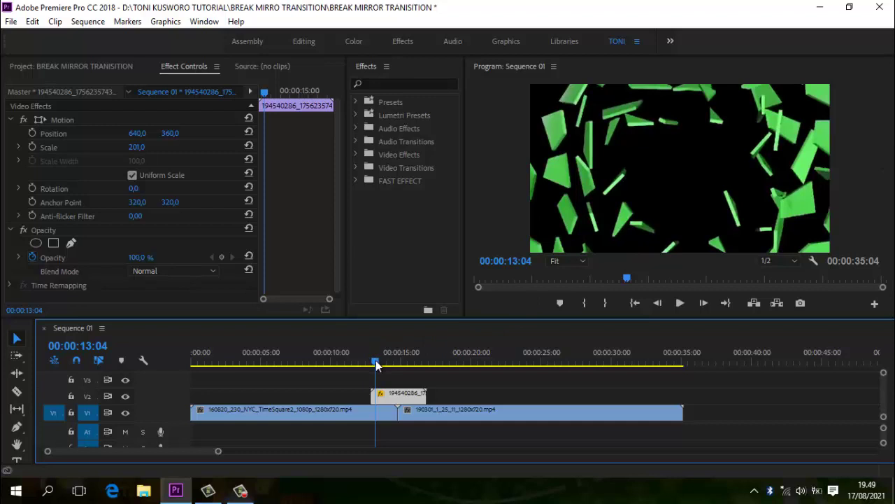
drag(376, 365, 373, 364)
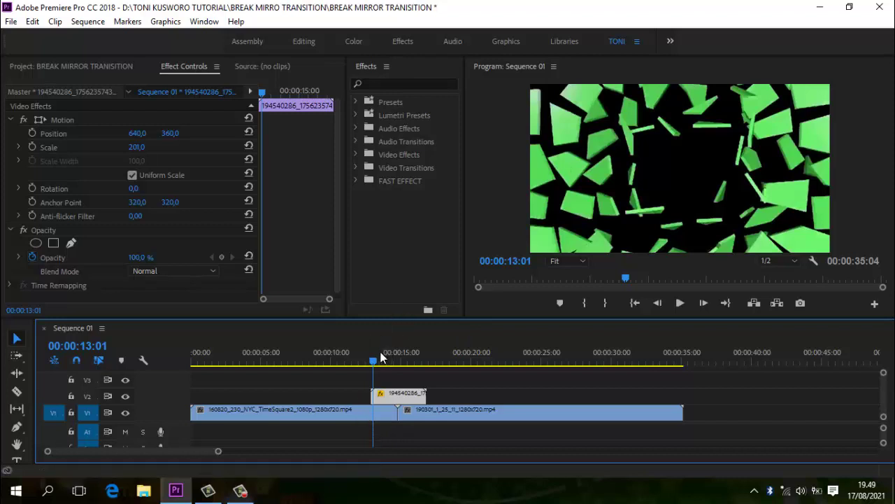
drag(374, 366, 373, 366)
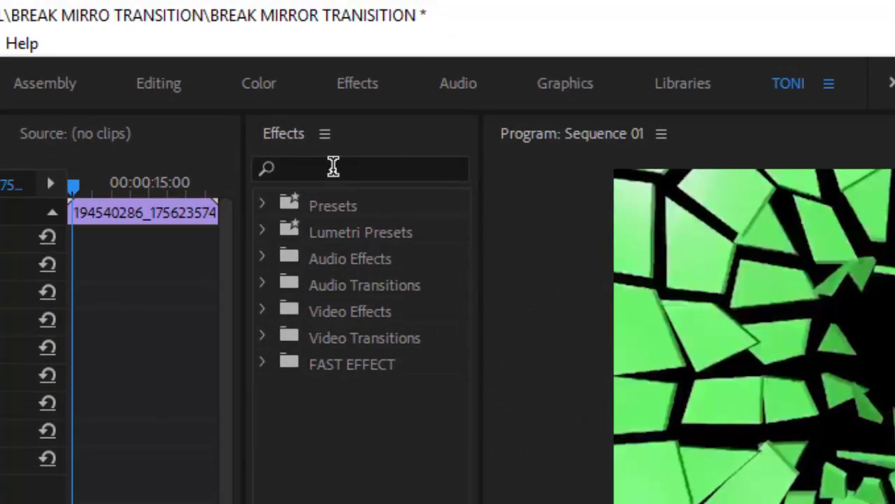
click(331, 171)
text(ULTR)
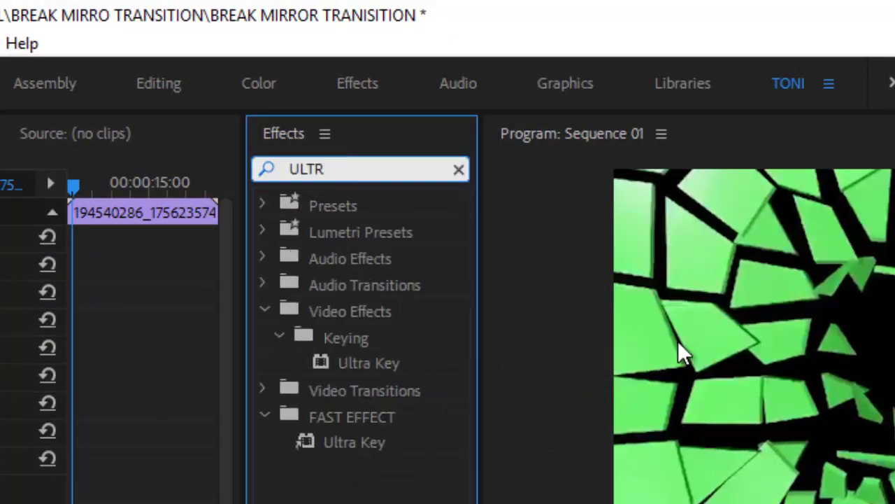
click(366, 363)
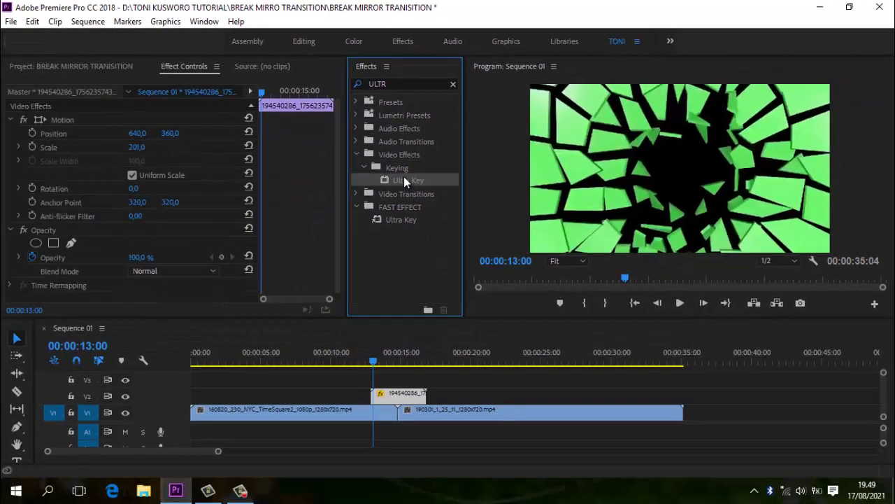
drag(403, 176, 396, 396)
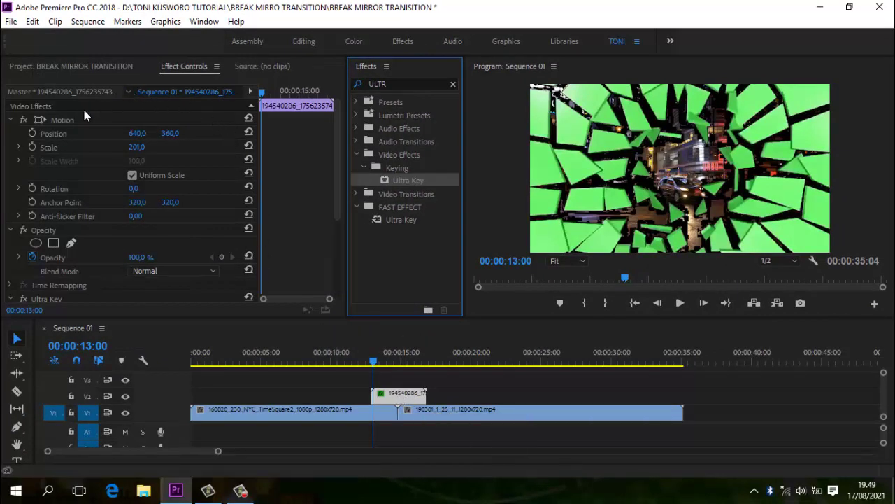
Sample the green of the glass shards as the Ultra Key's key color
drag(337, 161, 334, 249)
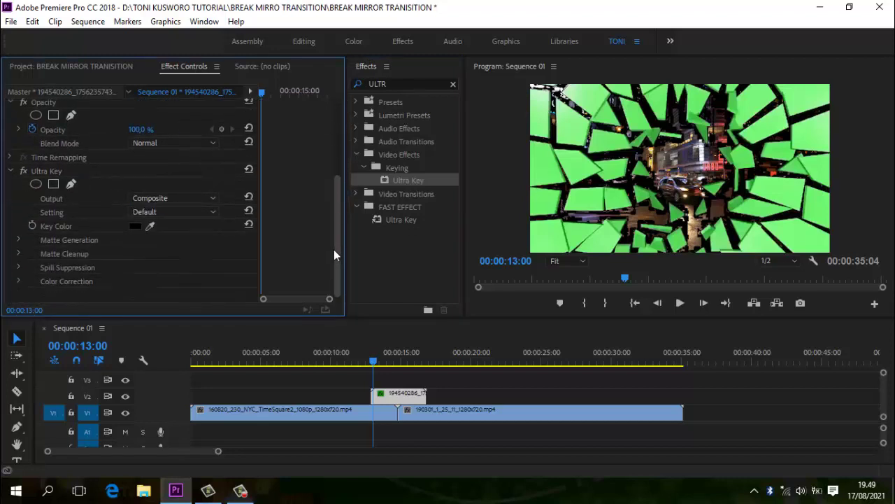
click(150, 225)
drag(155, 218, 549, 168)
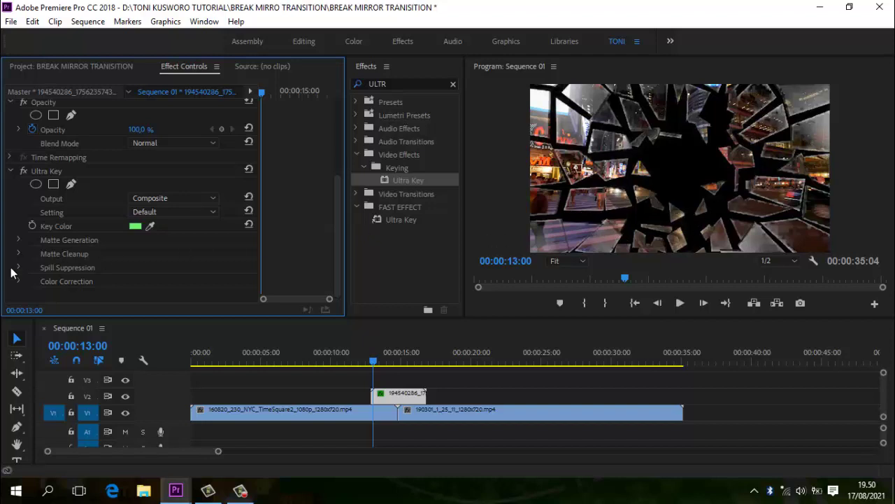
In the Ultra Key's matte generation settings, set Highlight to 1 and Pedestal to 100
click(19, 239)
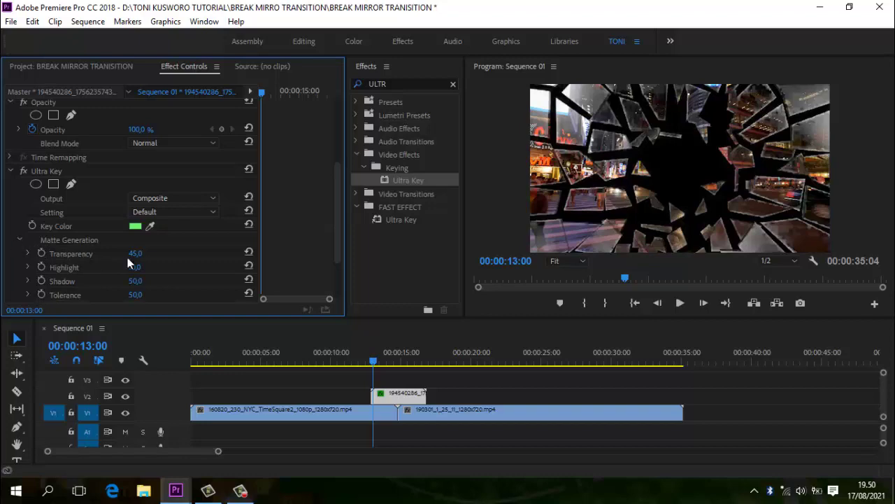
drag(338, 215, 338, 250)
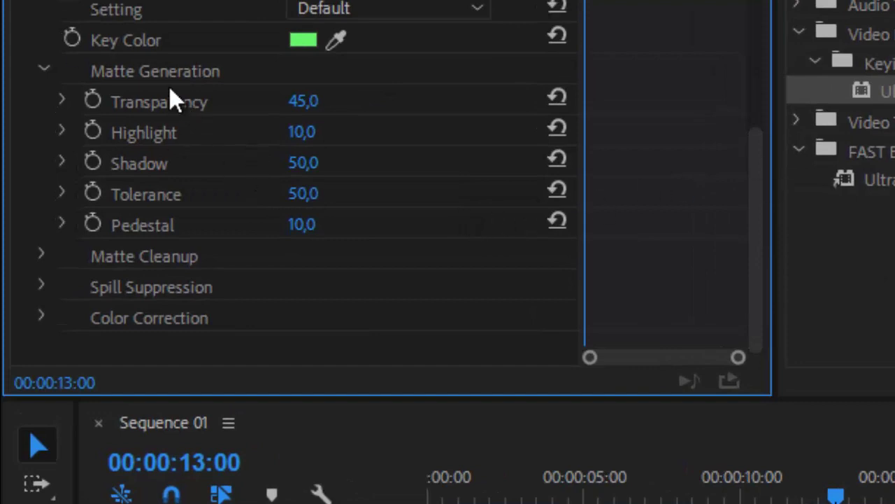
drag(283, 133, 114, 175)
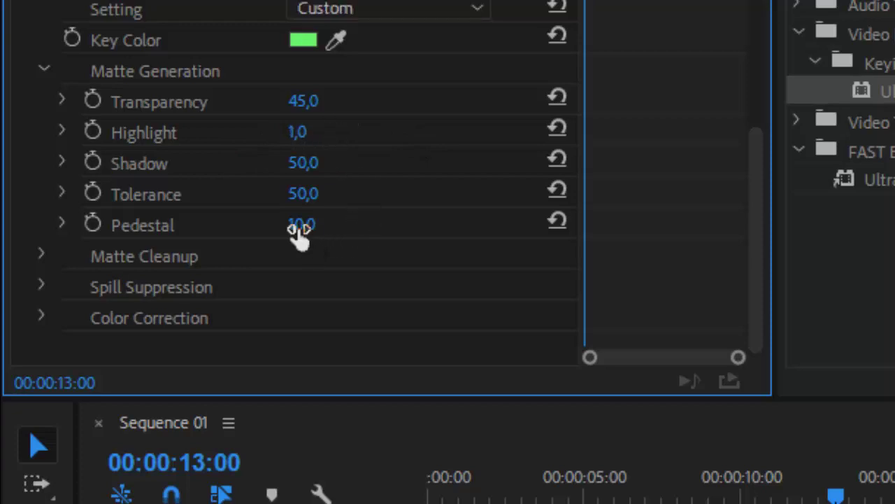
drag(411, 246, 469, 265)
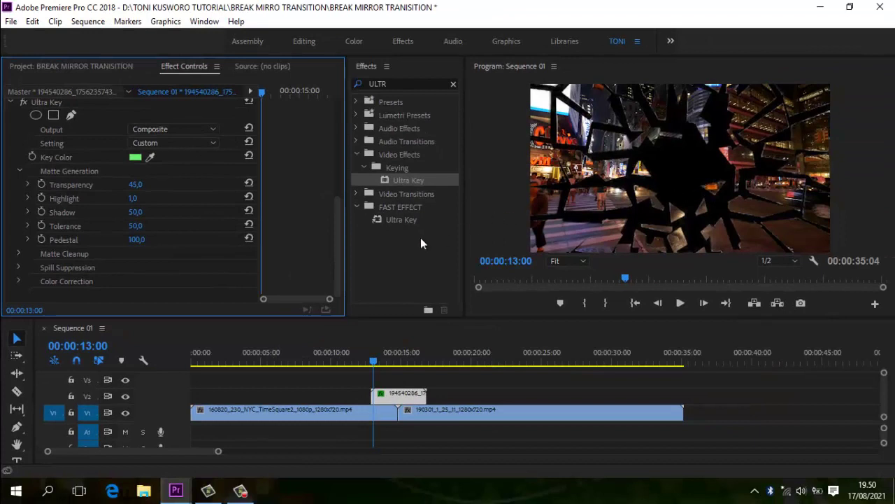
Play and scrub through the keyed broken-glass clip to examine how the shards show the footage beneath
click(373, 363)
drag(373, 365, 369, 363)
click(681, 302)
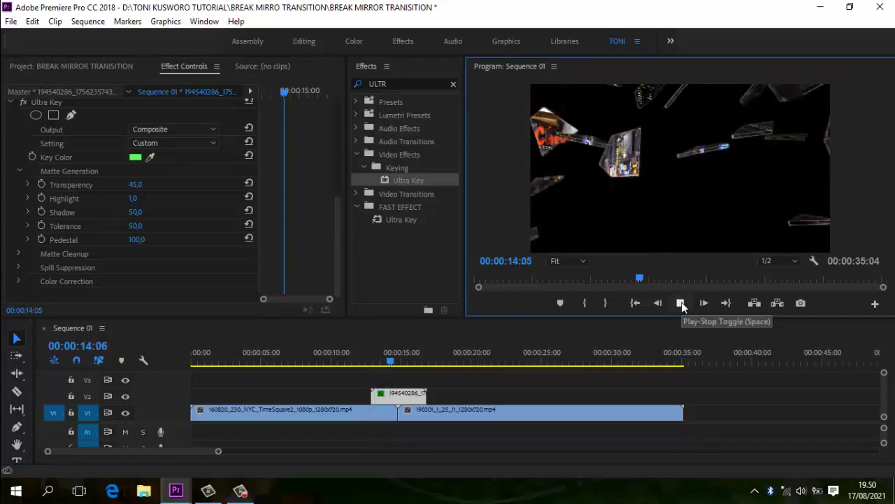
click(682, 303)
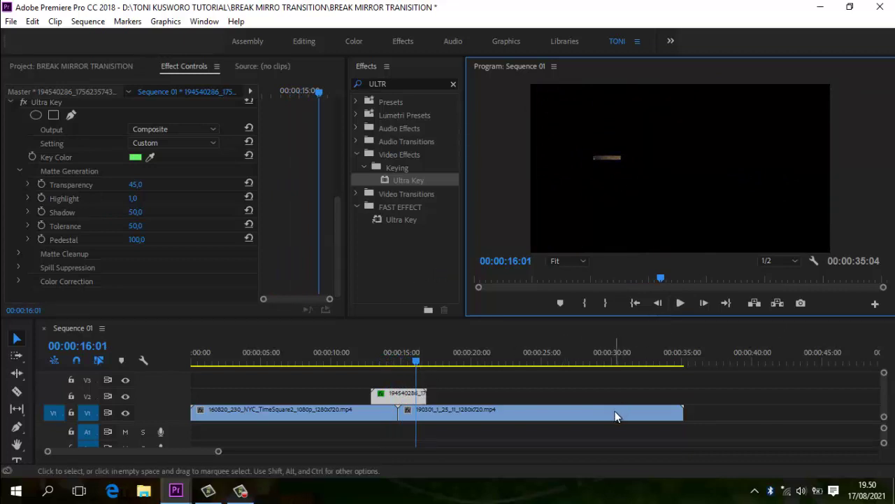
drag(417, 363, 387, 362)
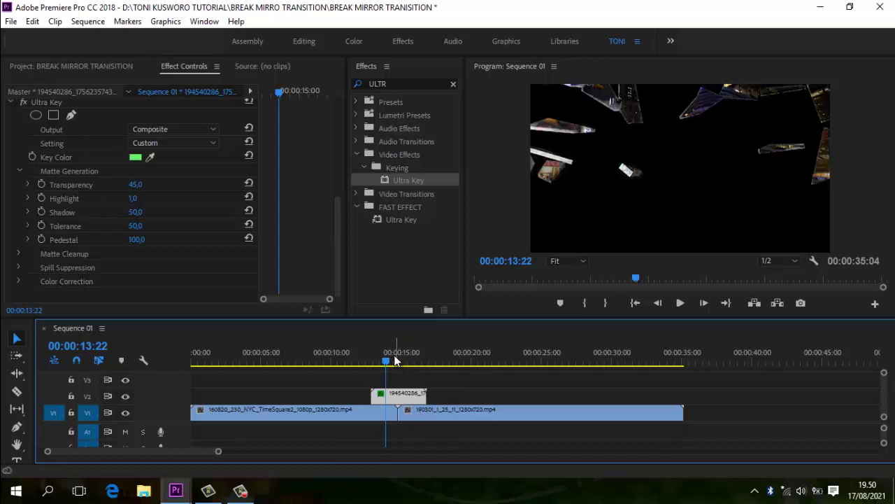
mouse_move(388, 360)
mouse_down()
mouse_move(410, 362)
mouse_move(386, 360)
mouse_up()
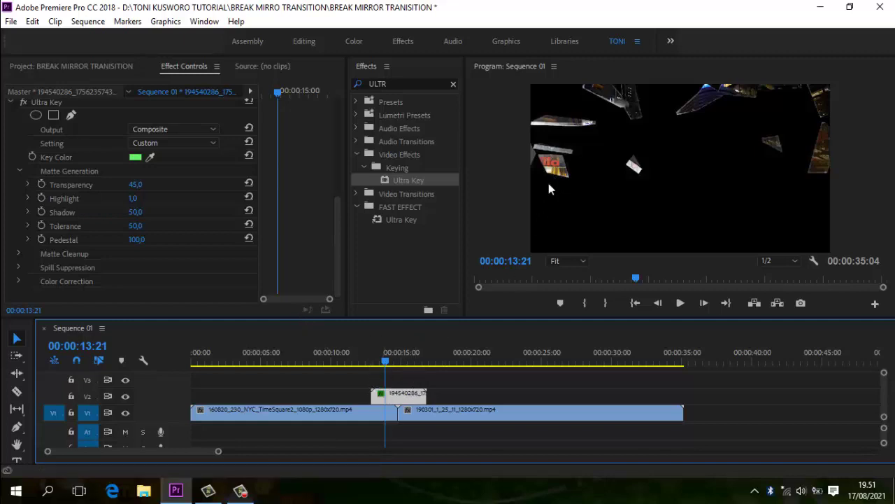
click(392, 362)
click(394, 363)
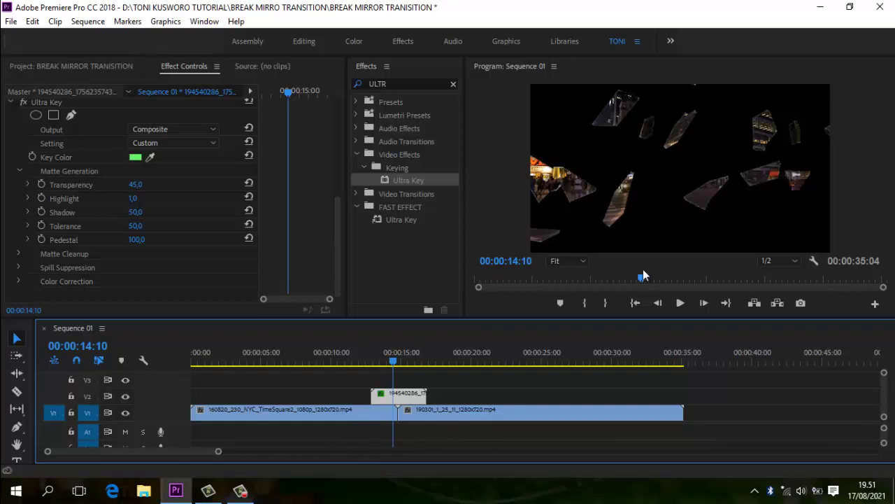
Shift the 190301_1_25_11 clip on V1 to start at about 19 seconds, leaving a gap after the street clip, and scrub the transition
drag(440, 408, 509, 421)
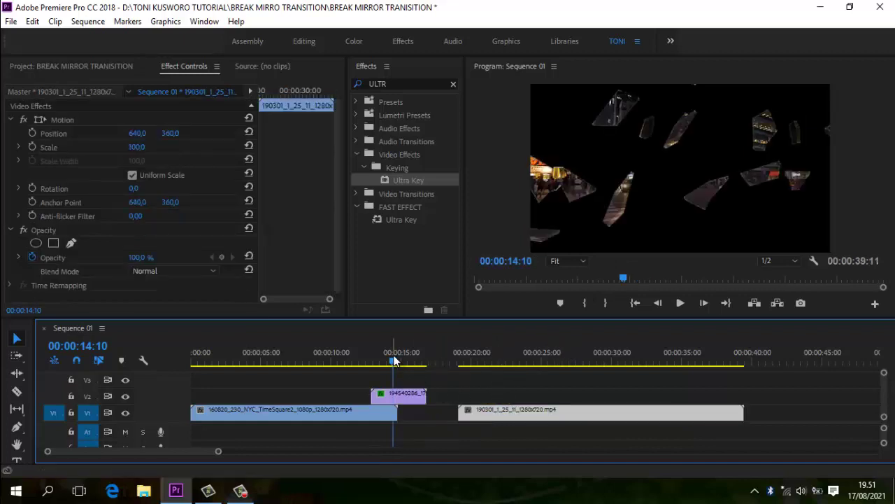
drag(394, 360, 369, 358)
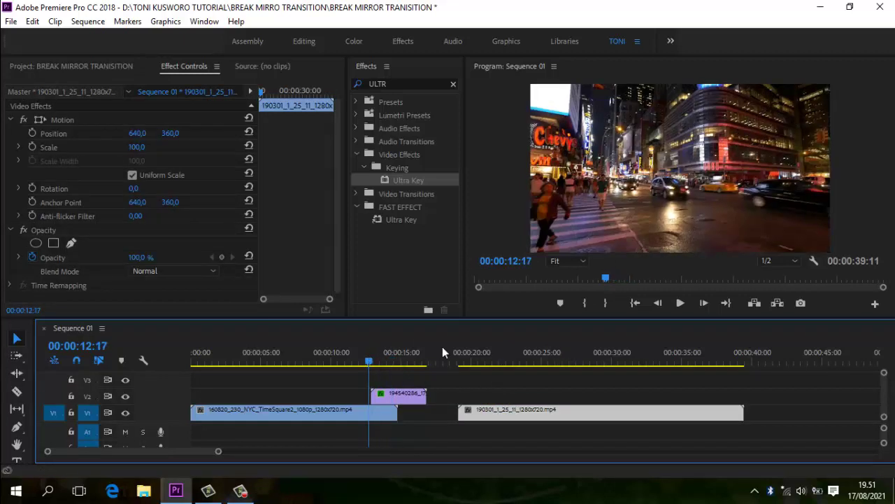
click(399, 387)
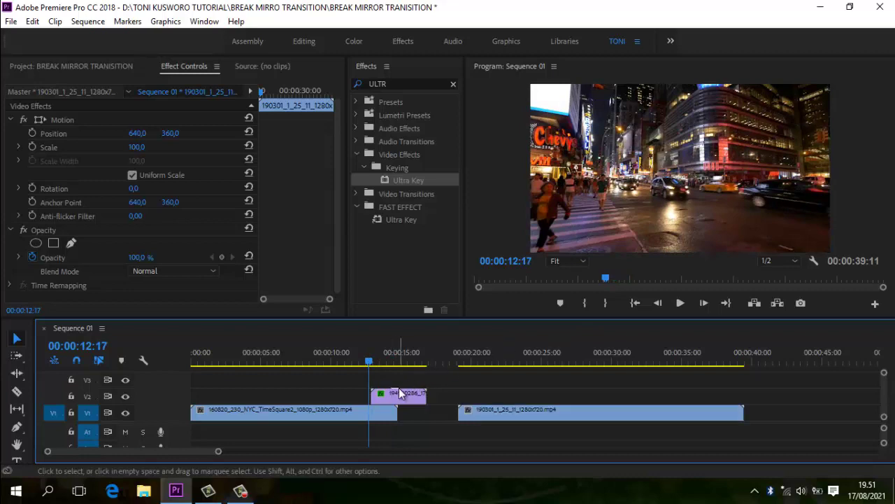
drag(368, 360, 385, 358)
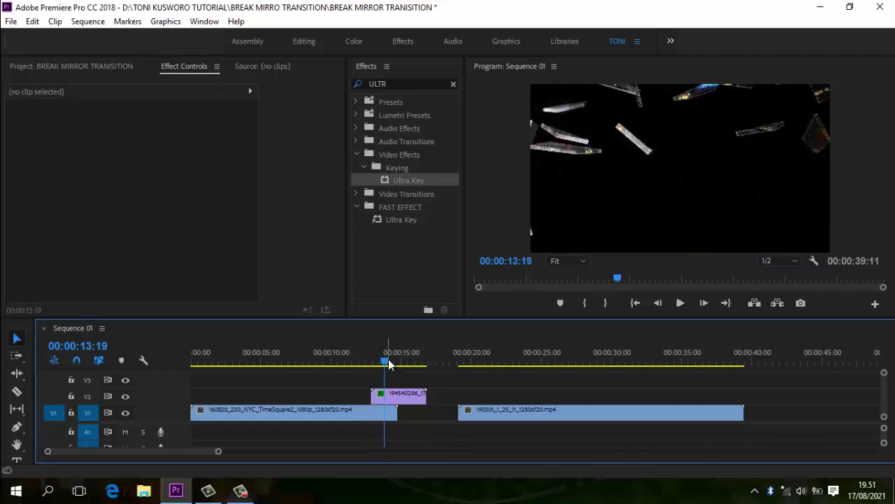
Reposition the street clip and broken-glass clip so the street clip begins at 00:00:00:00 and the glass starts about 11 seconds in
drag(388, 359, 422, 364)
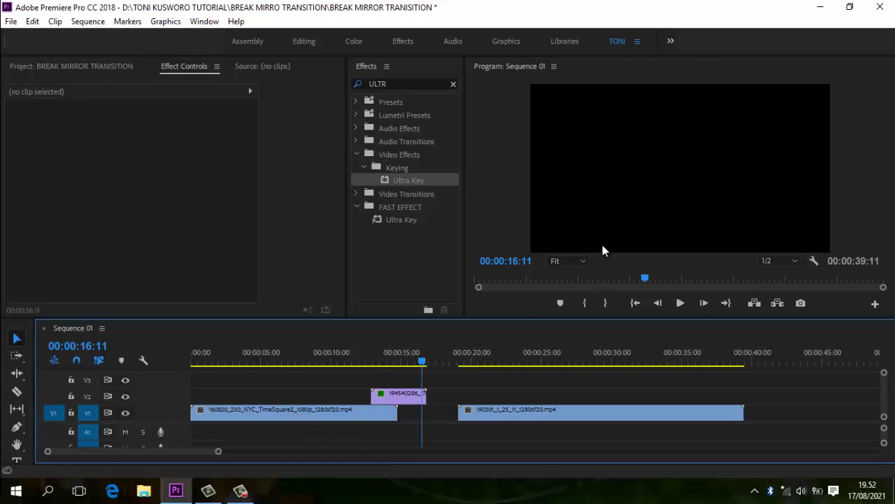
drag(378, 411, 402, 418)
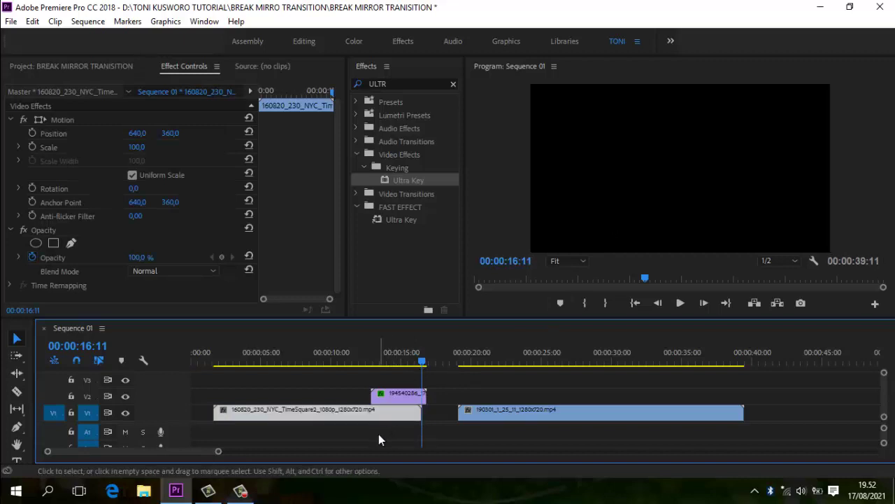
drag(343, 400, 341, 421)
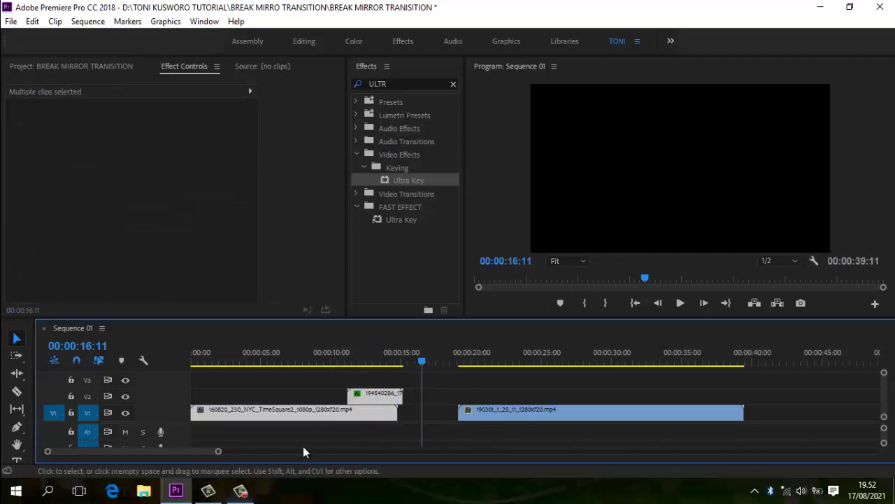
click(389, 430)
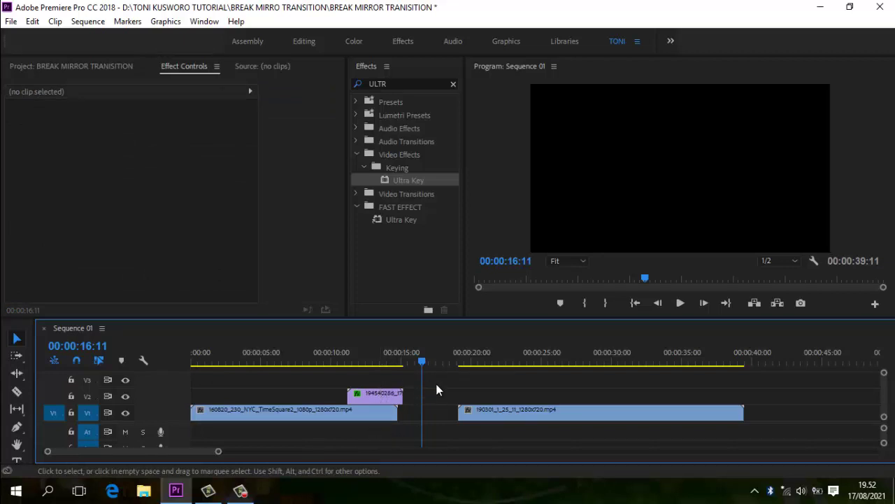
Split the street clip on V1 at 00:00:11:05, where the glass clip begins, and mark the sequence In point there
drag(419, 362, 346, 370)
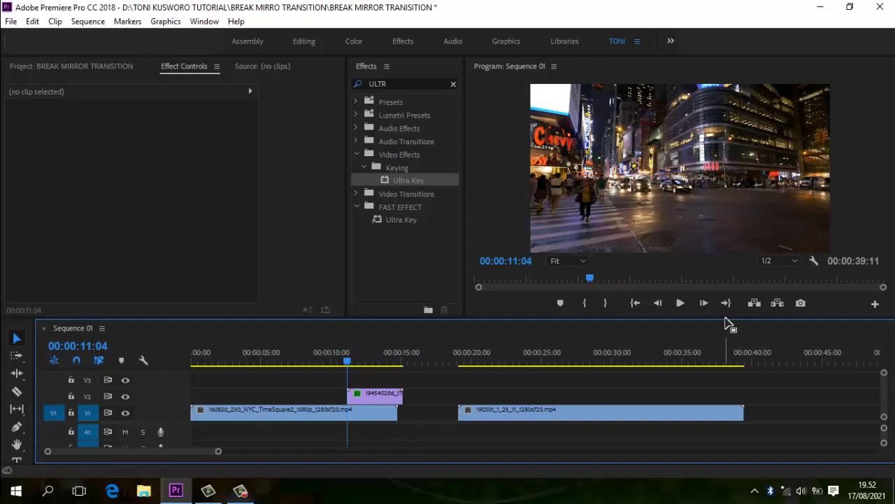
click(702, 303)
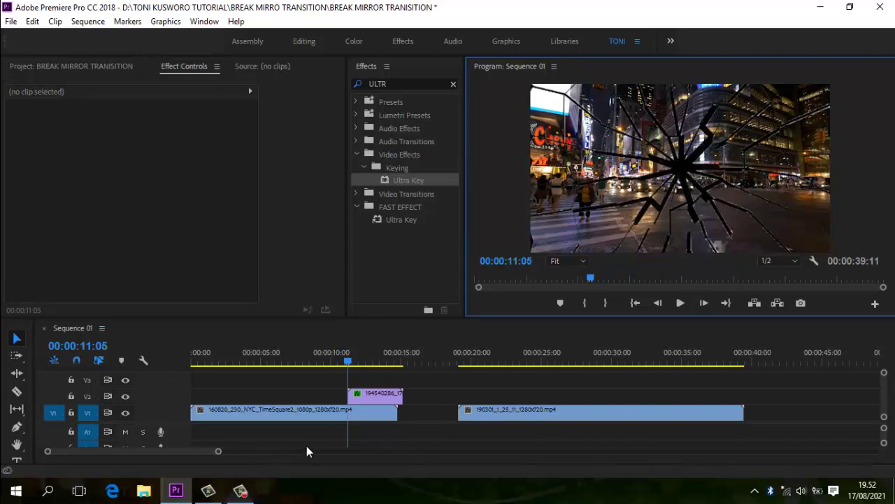
key(c)
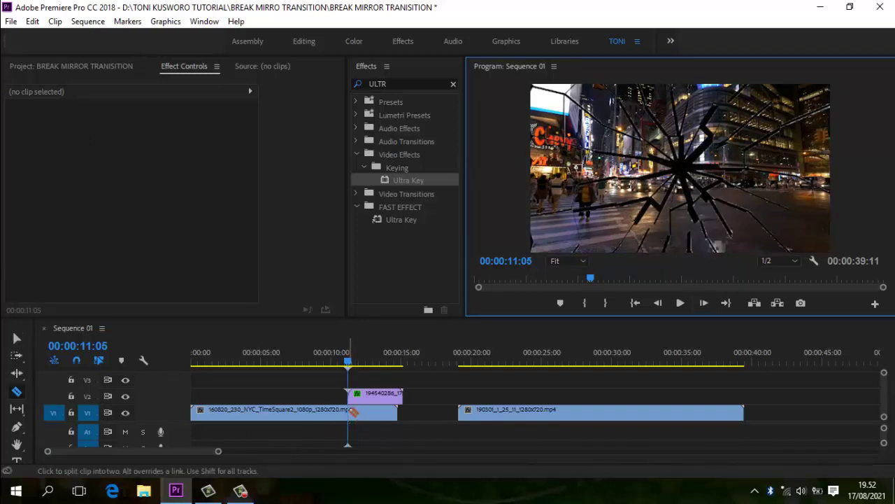
click(348, 412)
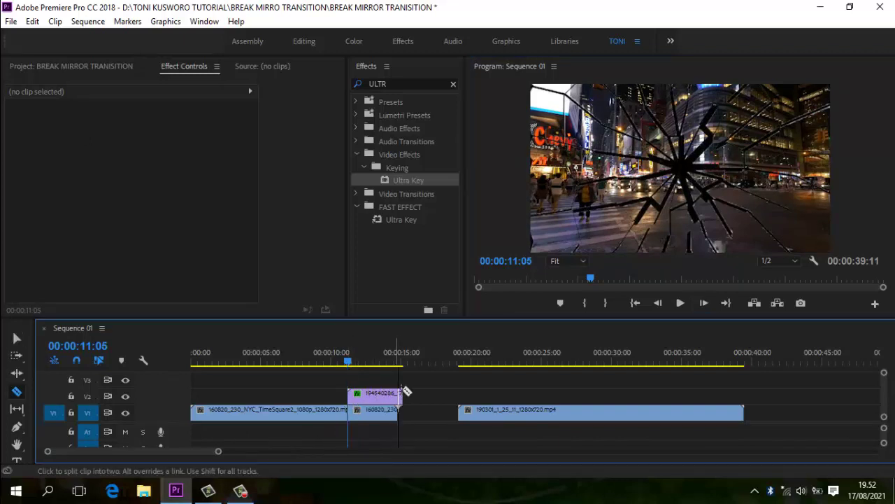
key(v)
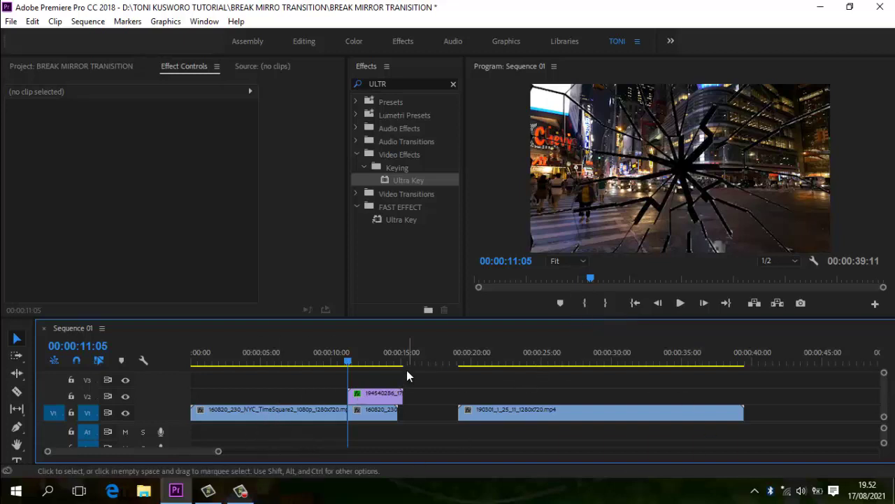
click(585, 302)
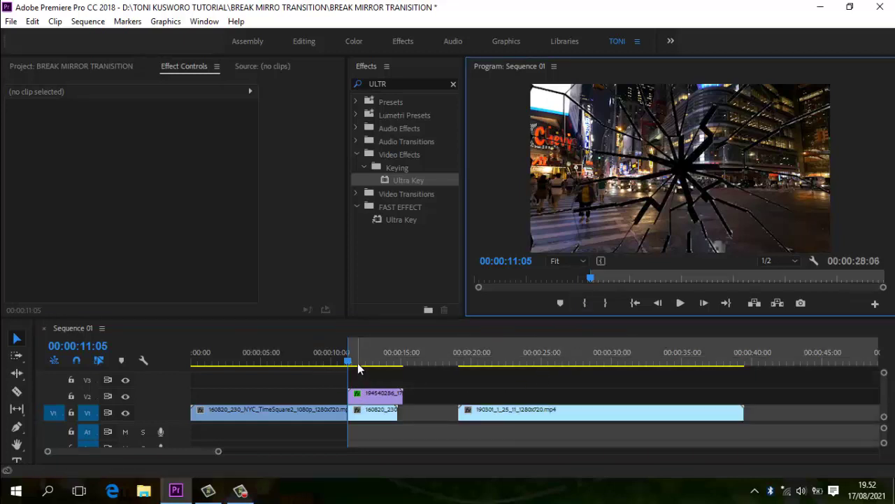
Move the 190301_1_25_11 clip on V1 up against the end of the street clip
drag(351, 360, 405, 364)
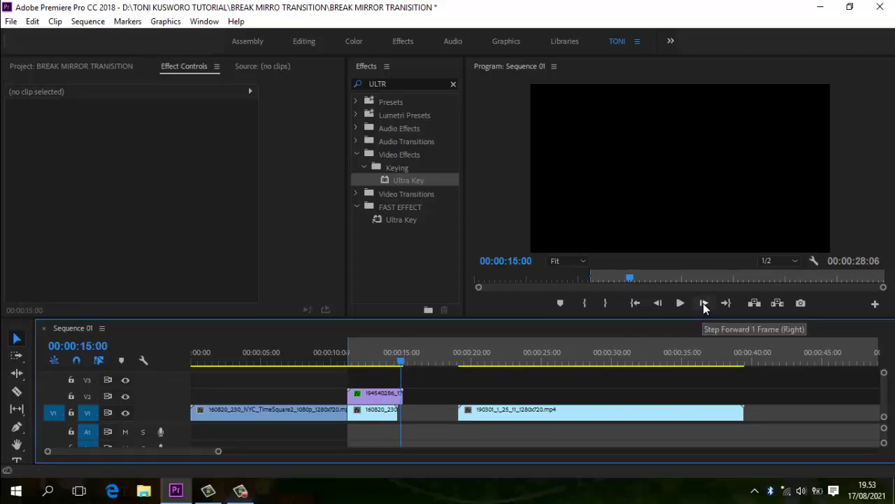
click(703, 303)
click(703, 303)
click(704, 303)
click(704, 303)
click(703, 303)
click(703, 303)
click(703, 303)
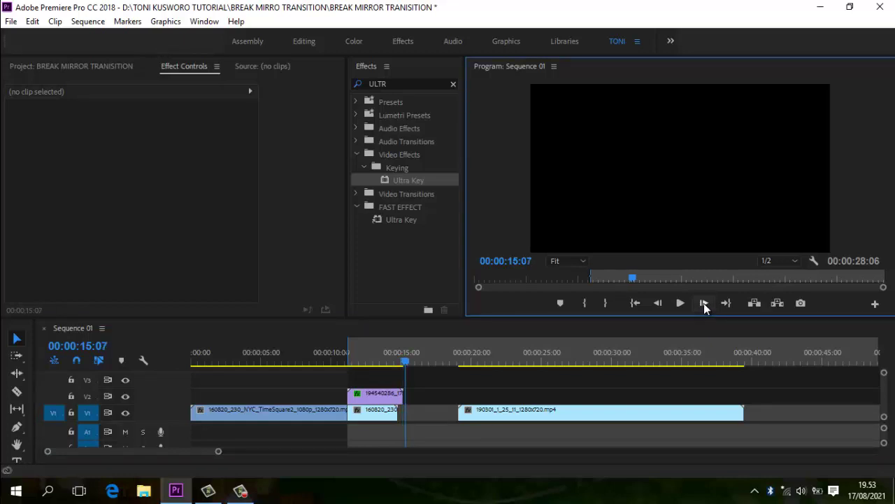
click(520, 415)
drag(519, 416, 459, 415)
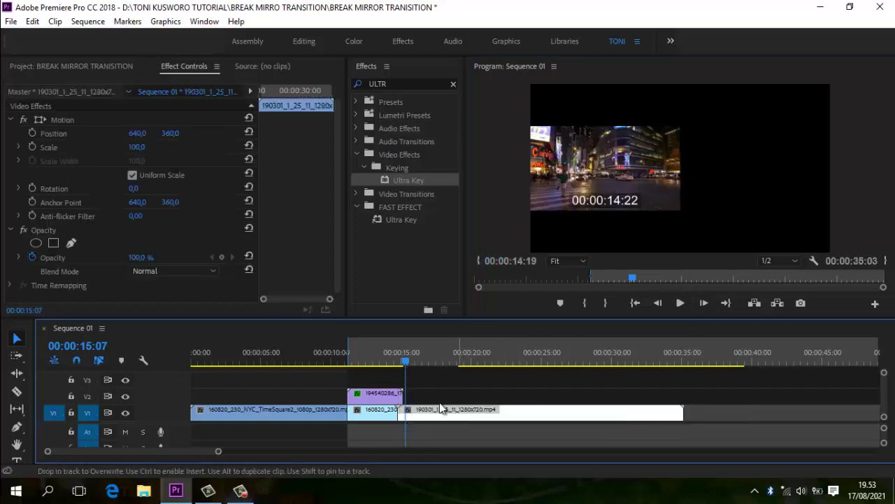
Move the 190301_1_25_11 clip back to about 19 seconds and mark the Out point at the glass clip's end, 00:00:15:03
drag(406, 361, 395, 364)
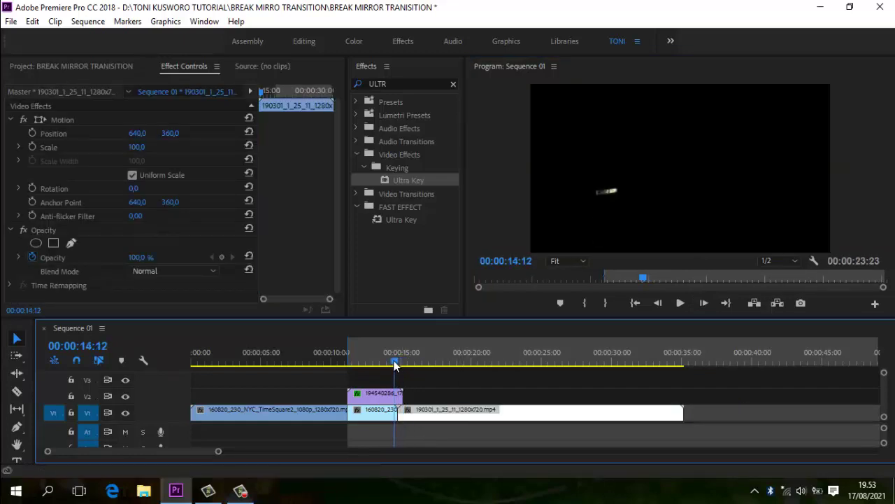
click(702, 302)
click(704, 304)
click(703, 305)
click(703, 305)
click(703, 305)
click(704, 305)
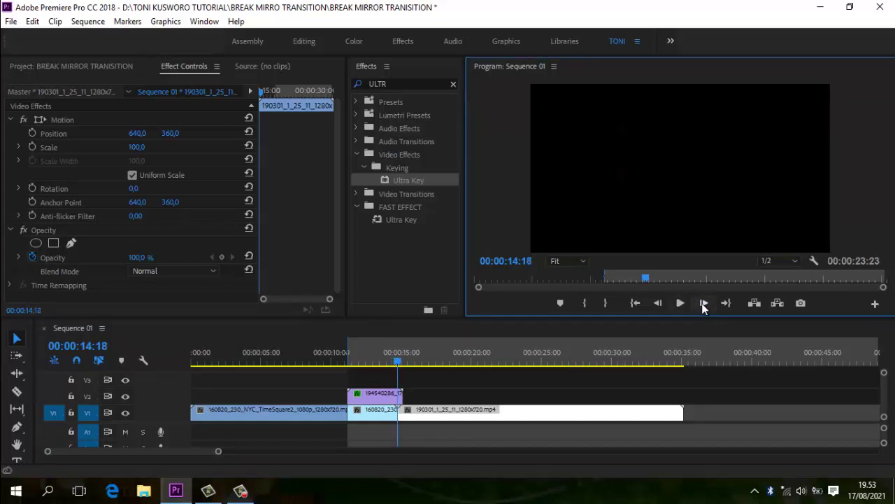
click(703, 306)
click(704, 306)
click(704, 306)
click(704, 305)
click(704, 305)
click(704, 306)
click(704, 306)
click(703, 306)
click(704, 306)
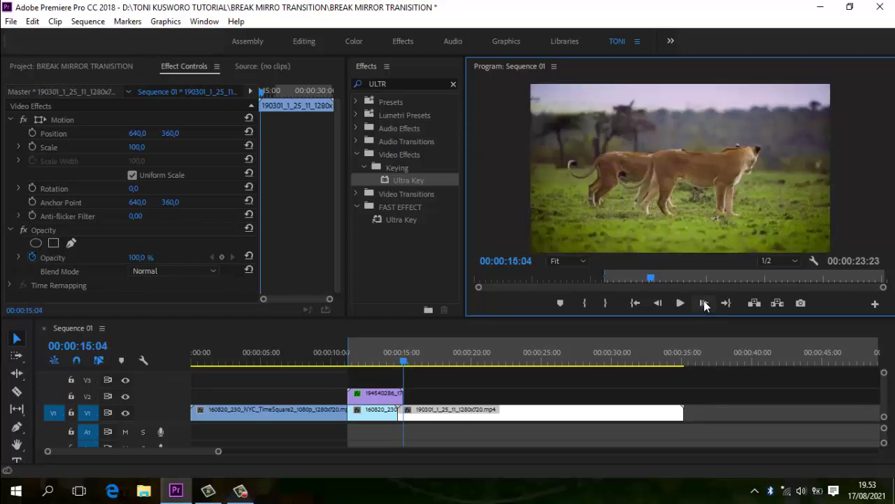
click(657, 303)
drag(491, 412, 551, 410)
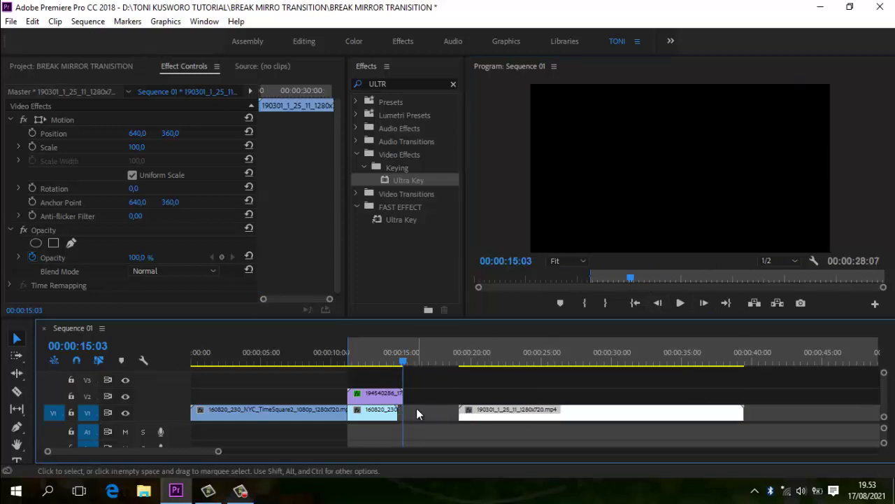
click(606, 305)
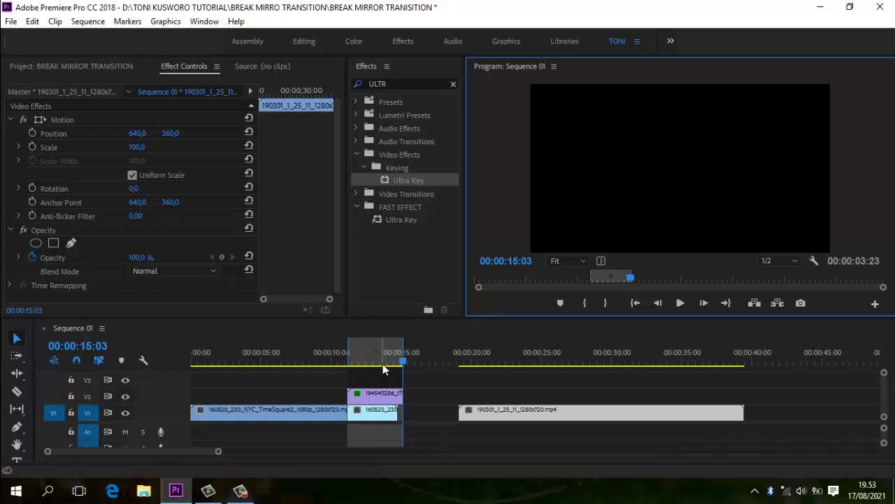
Export the marked In/Out range as an H.264 video named GREEN.mp4 in the TRIAL folder on drive D, matching the source settings
click(11, 23)
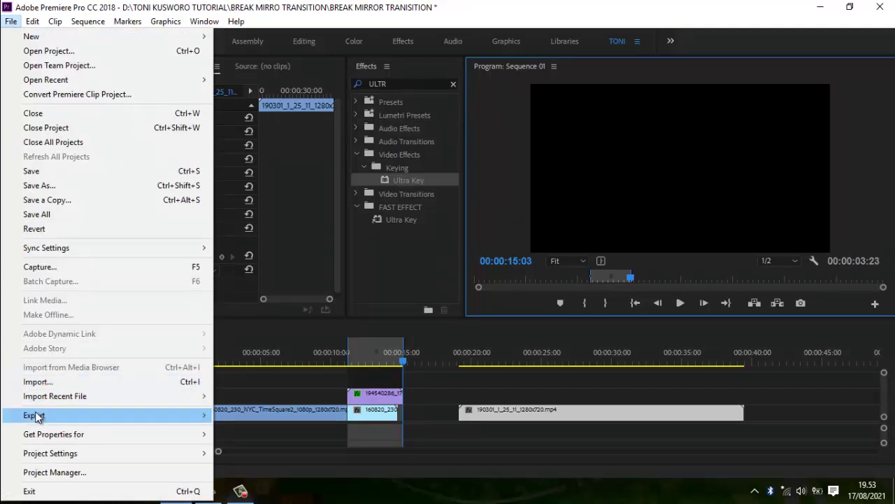
mouse_move(79, 411)
click(250, 259)
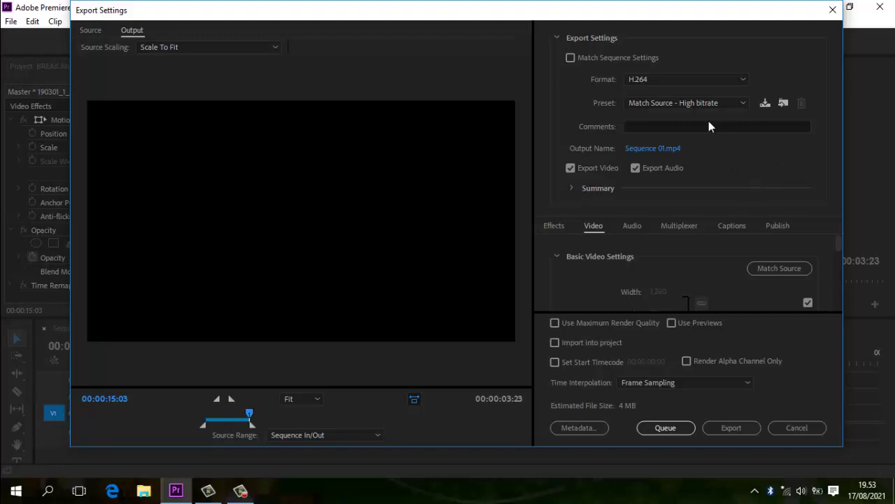
click(646, 149)
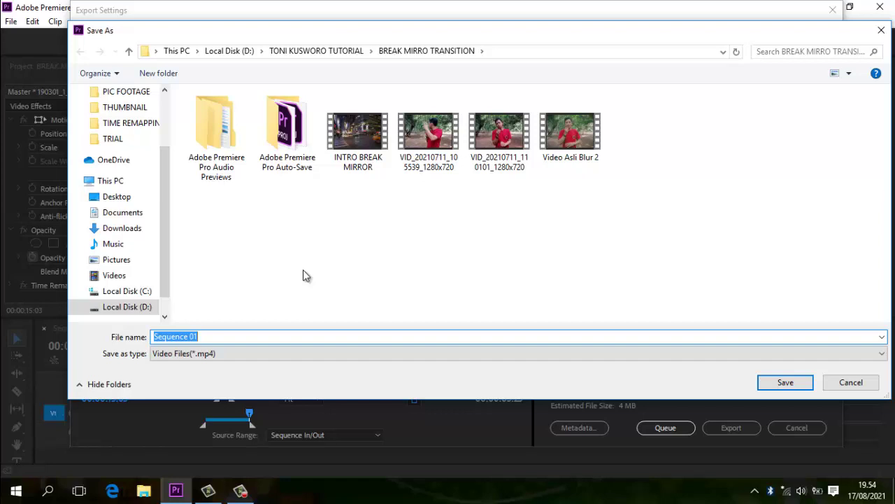
text(GREEN)
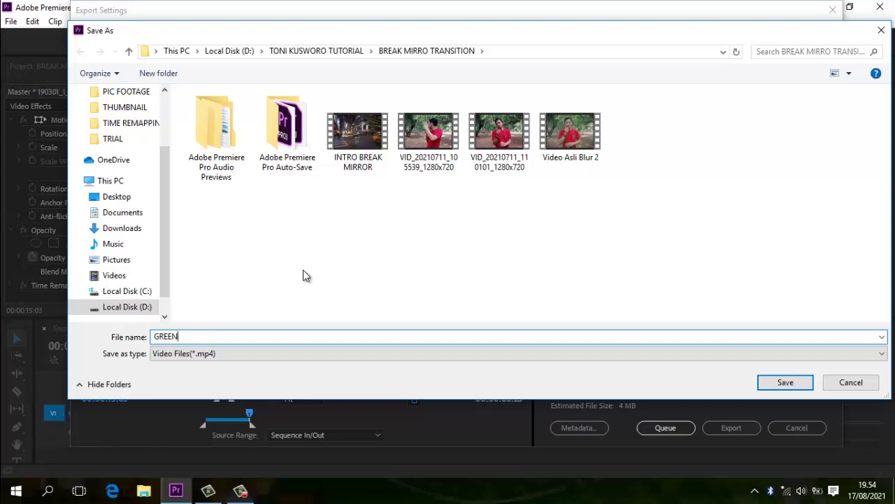
click(142, 313)
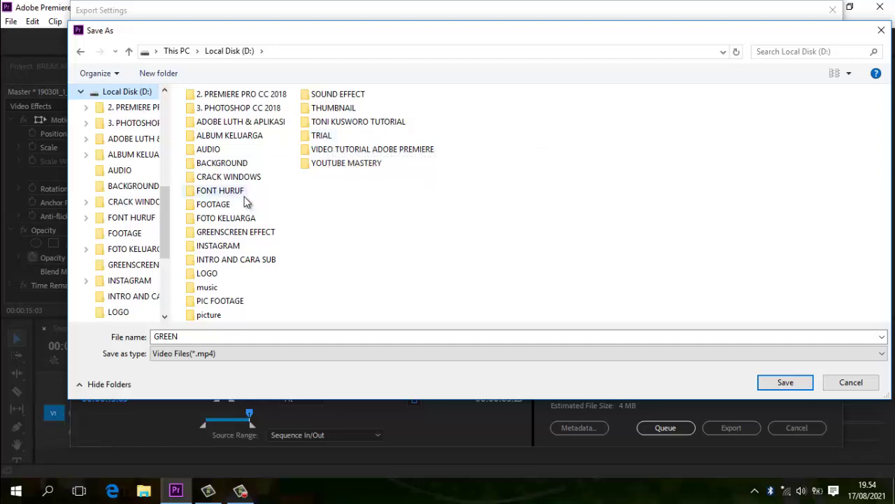
double_click(311, 135)
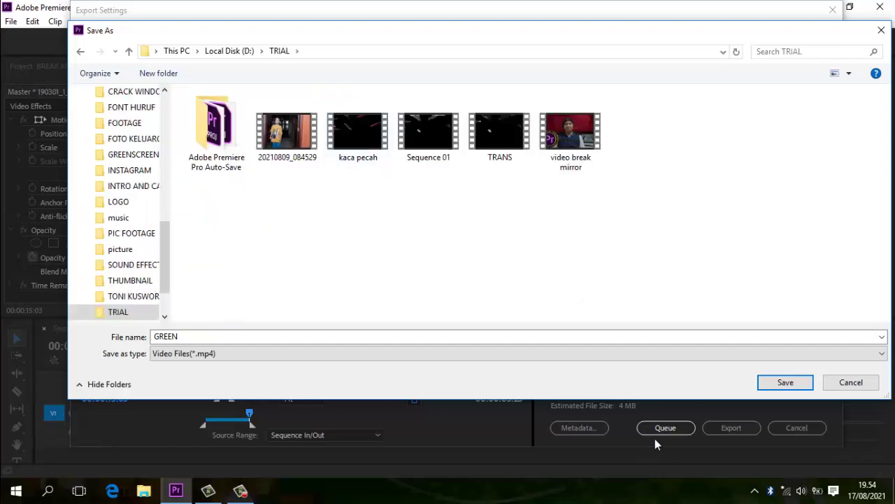
click(769, 384)
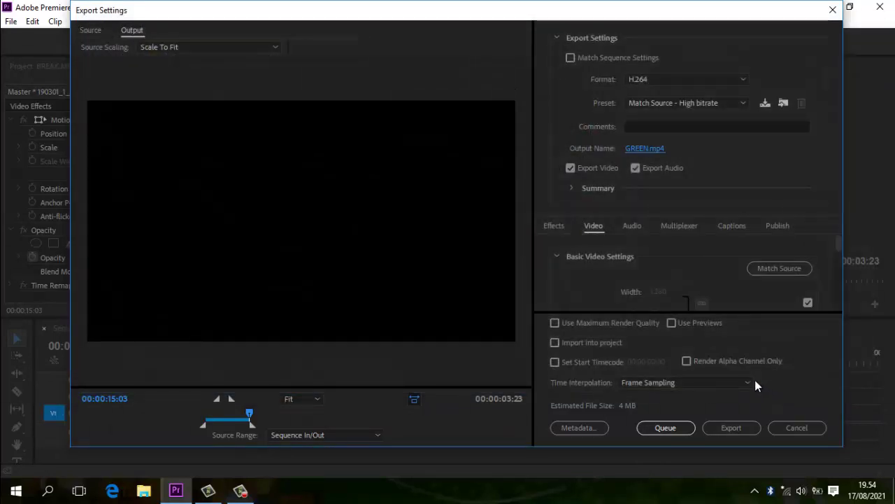
click(772, 270)
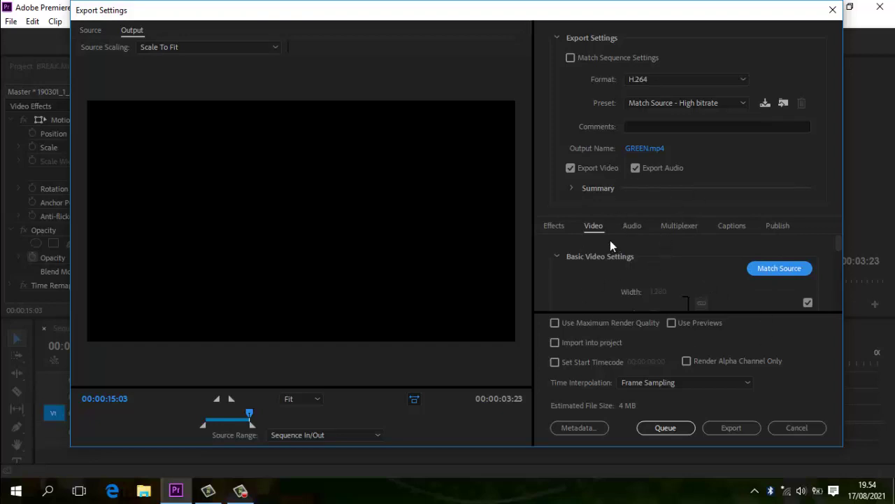
click(722, 430)
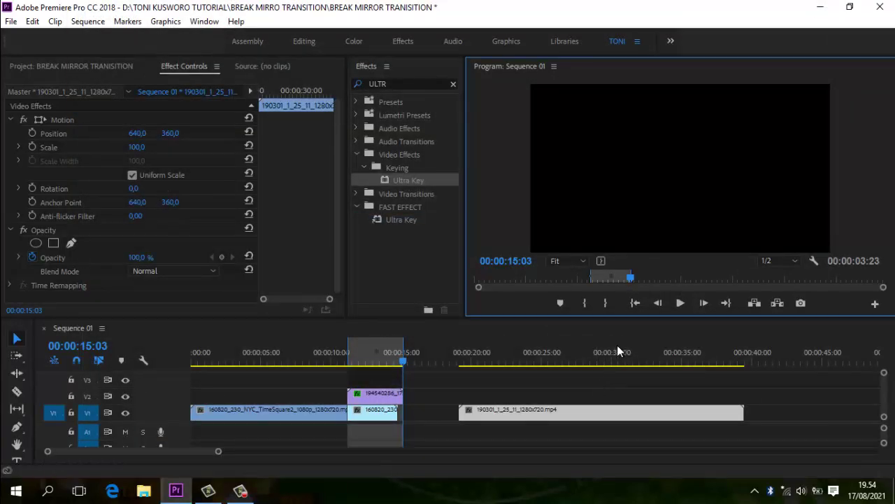
Import the rendered GREEN video from the TRIAL folder on drive D into the project
click(74, 67)
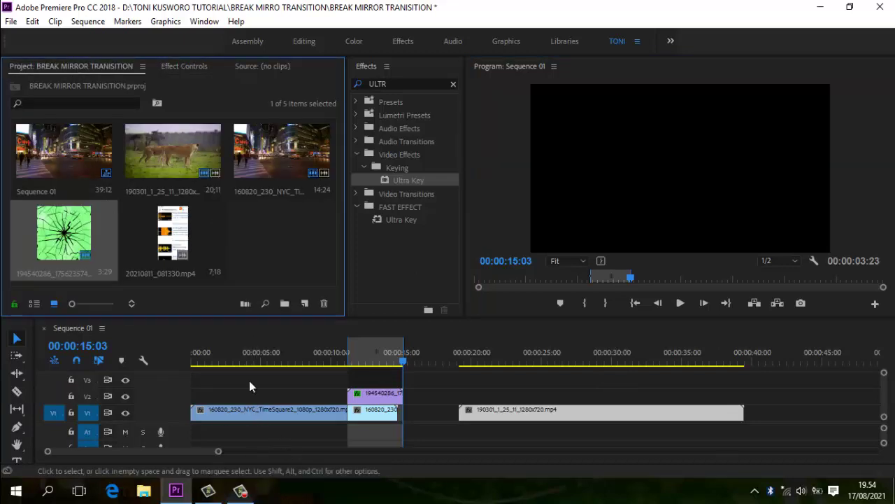
right_click(238, 82)
click(276, 173)
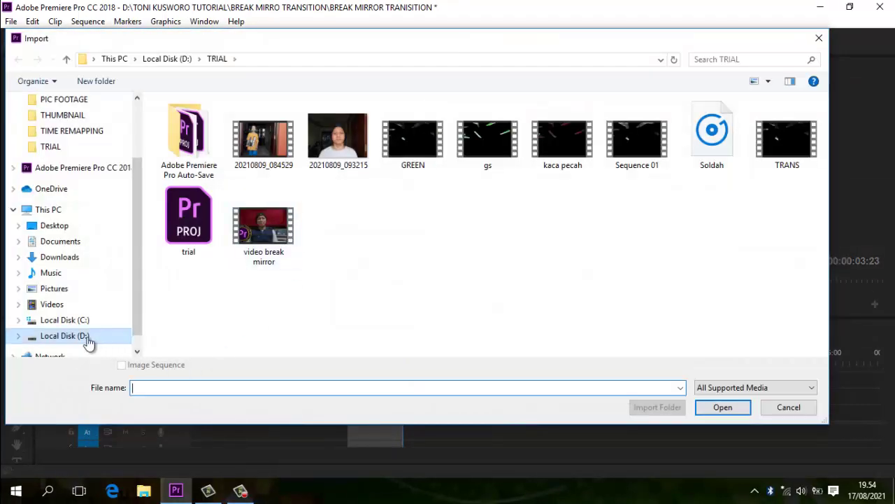
click(63, 336)
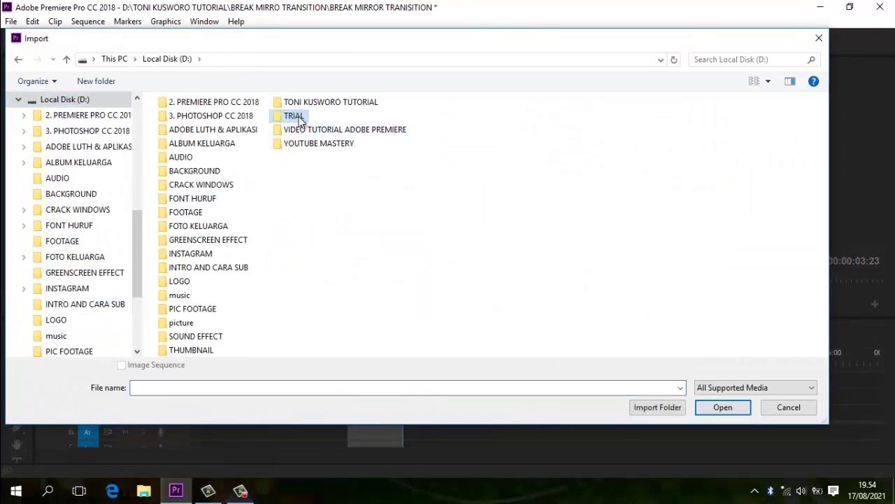
double_click(294, 116)
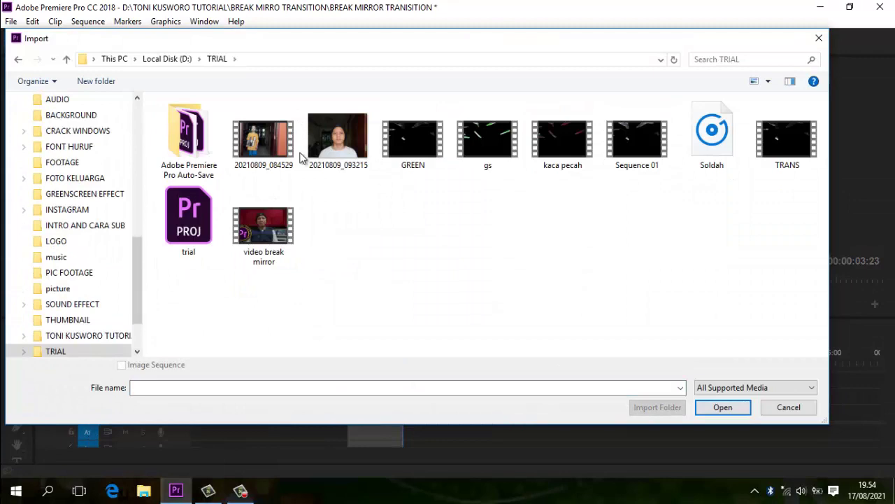
click(424, 140)
click(715, 410)
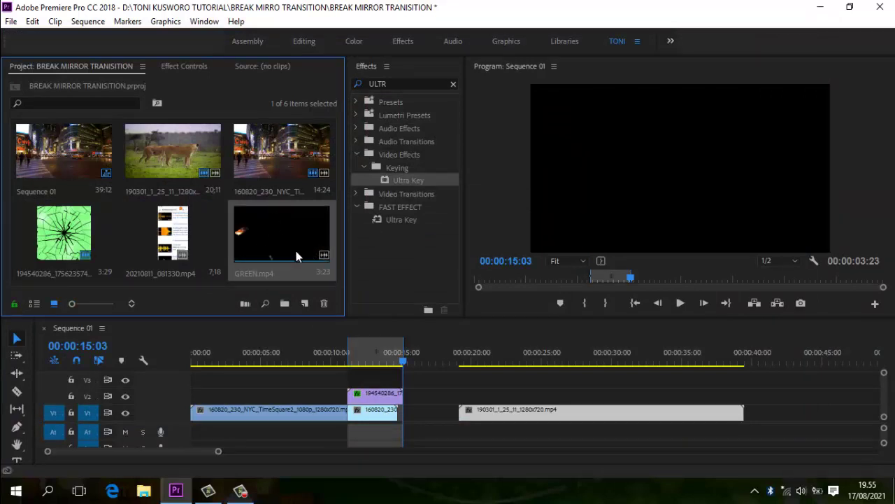
Replace the keyed broken-glass clip on V2 with GREEN.mp4, starting at 00:00:11:05 above the split street segment
click(381, 398)
key(Delete)
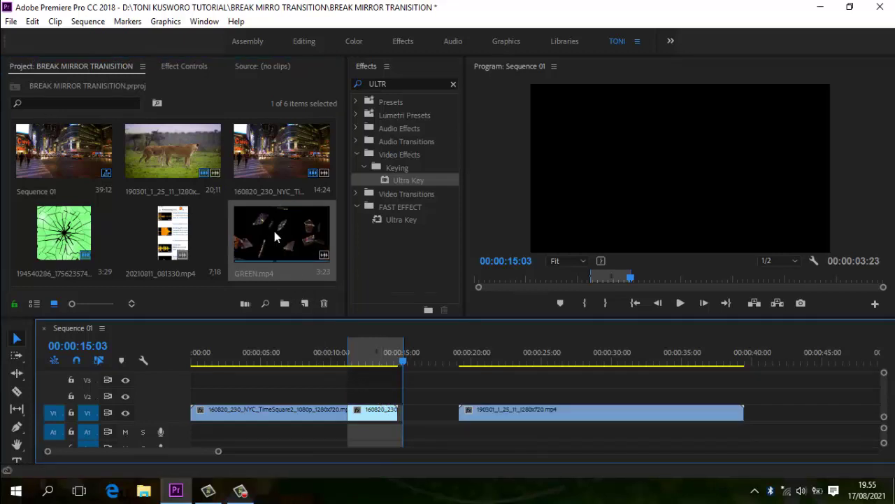
drag(275, 231, 358, 401)
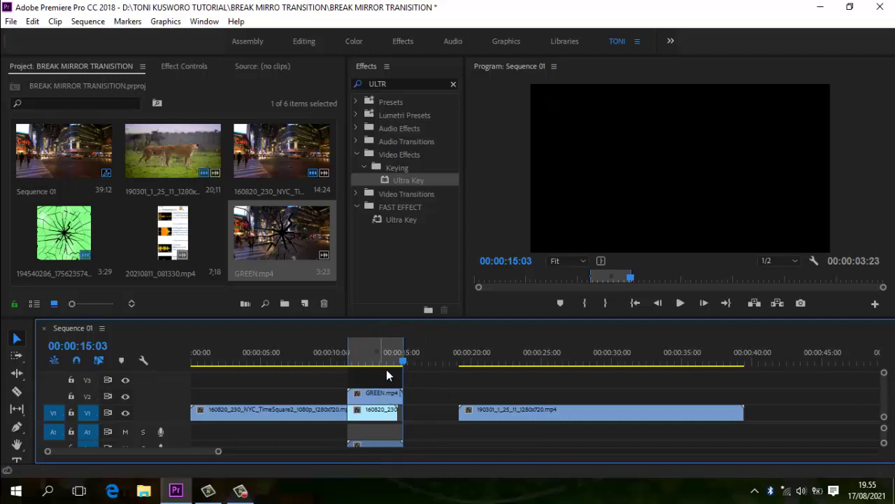
Clear the sequence's In and Out points and move the playhead to 00:00:10:16, before the GREEN.mp4 clip
right_click(367, 347)
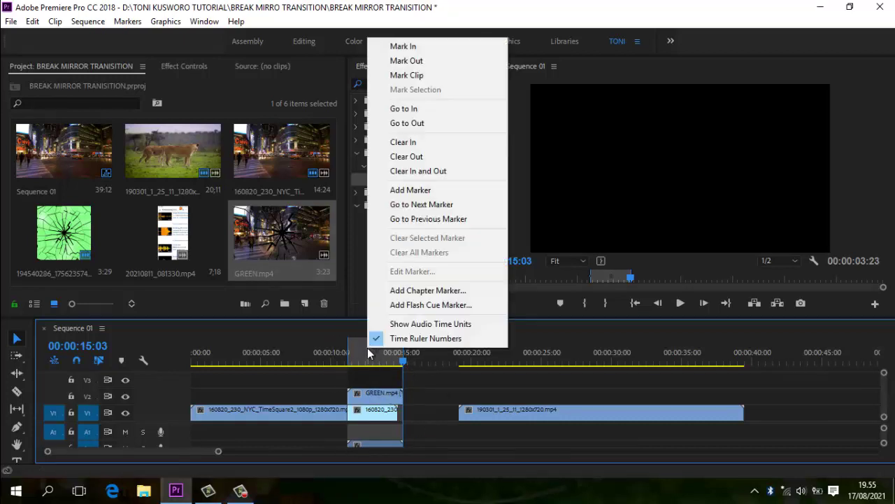
click(428, 173)
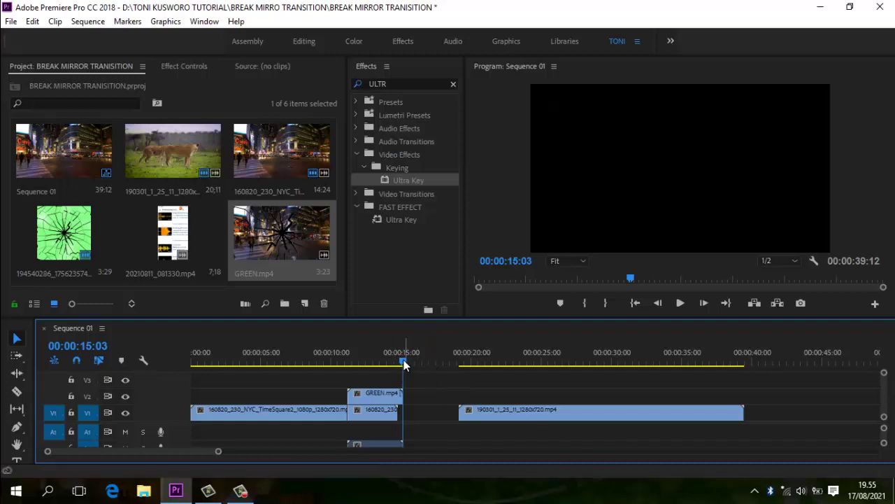
drag(404, 359, 340, 363)
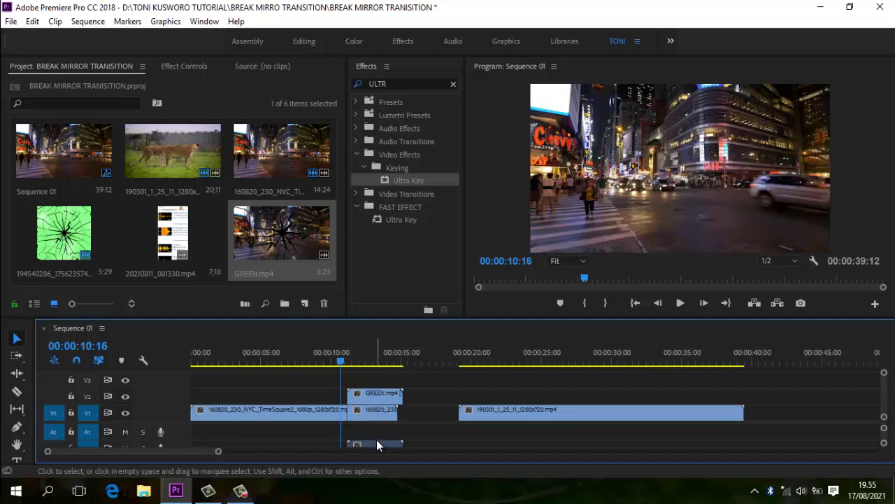
drag(376, 440, 372, 434)
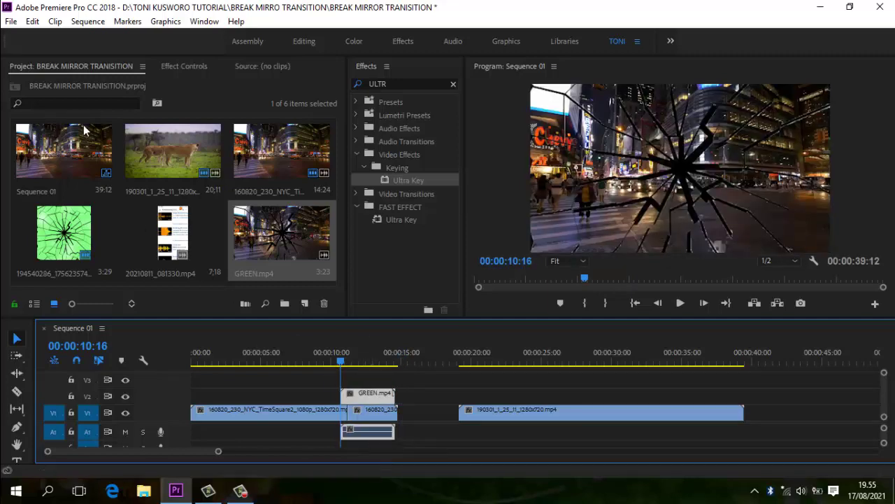
click(33, 22)
click(36, 33)
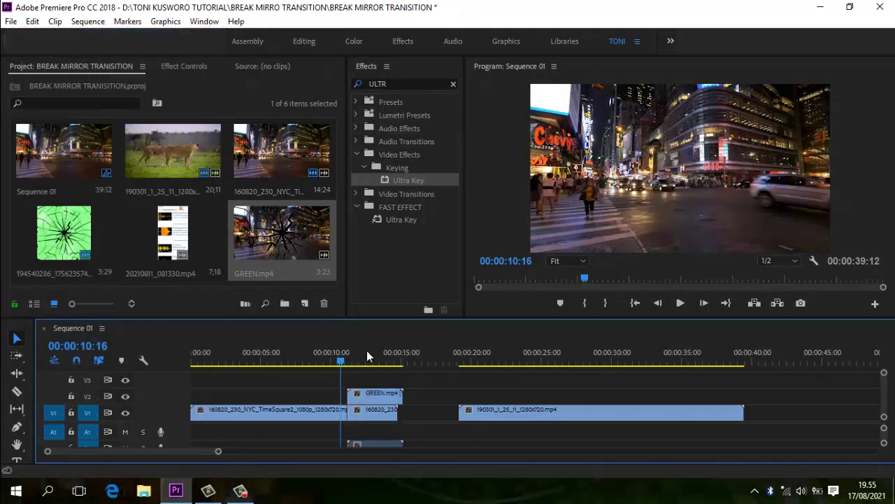
Unlink GREEN.mp4's video and audio, delete the audio part, and play back the glass break
click(377, 442)
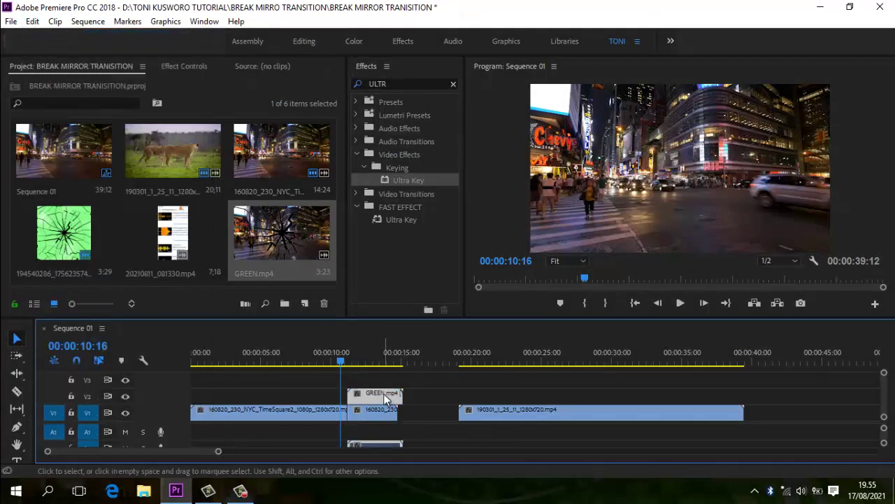
right_click(383, 393)
click(427, 230)
click(384, 441)
key(Delete)
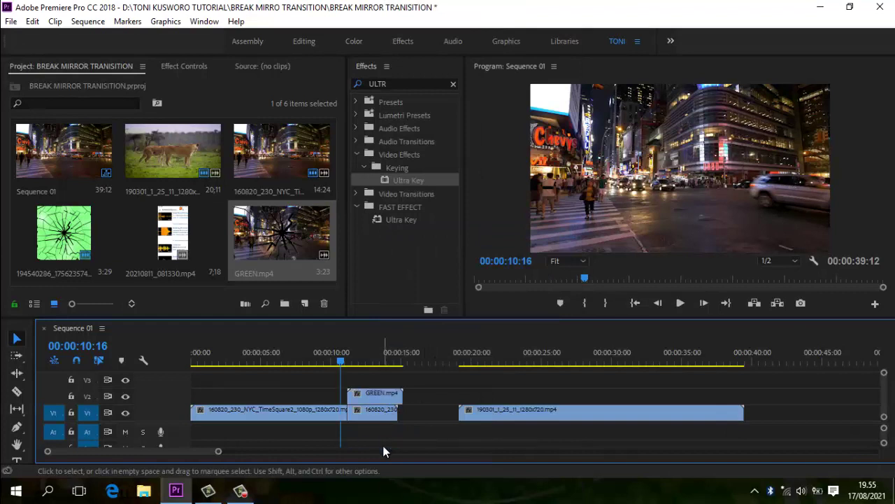
click(680, 303)
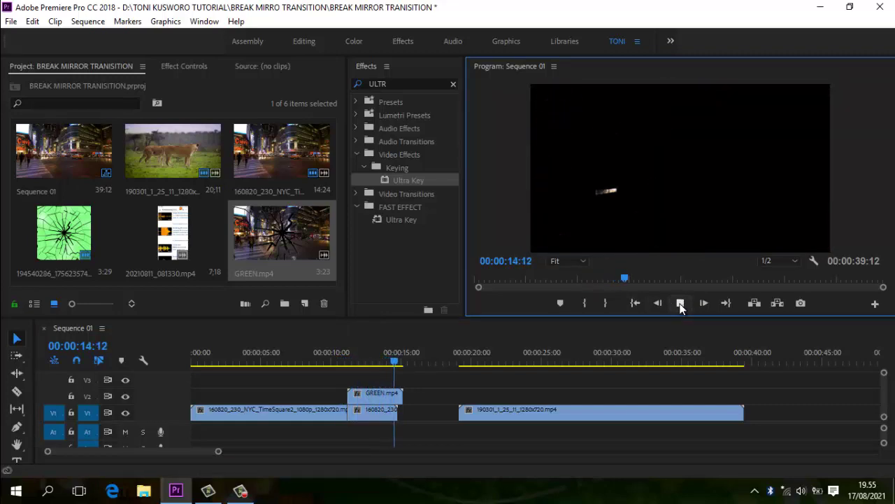
click(680, 304)
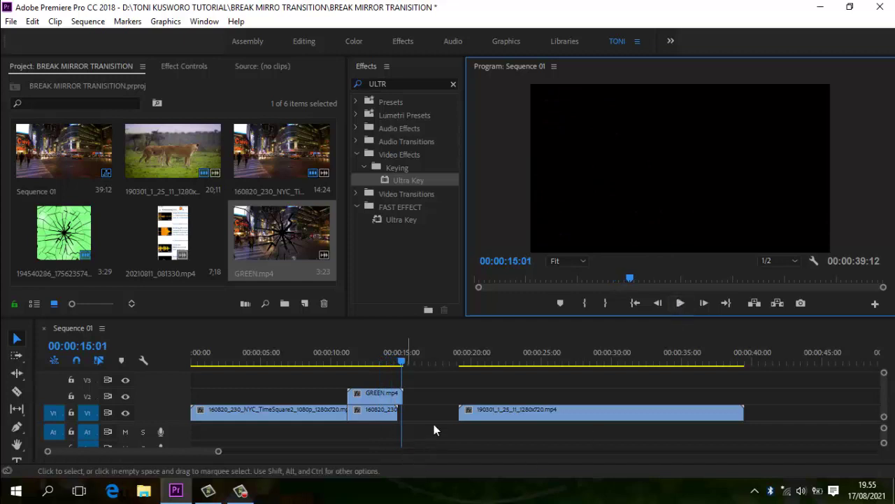
Move the 190301_1_25_11 clip against the end of the street segment on V1 and start GREEN.mp4 on V2 at that cut, 00:00:14:19
drag(550, 409, 491, 420)
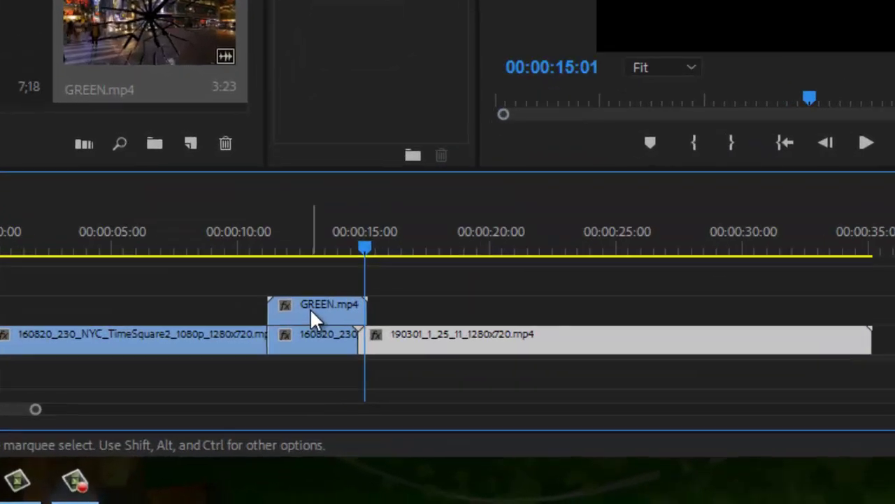
drag(374, 396, 400, 399)
drag(320, 222, 366, 218)
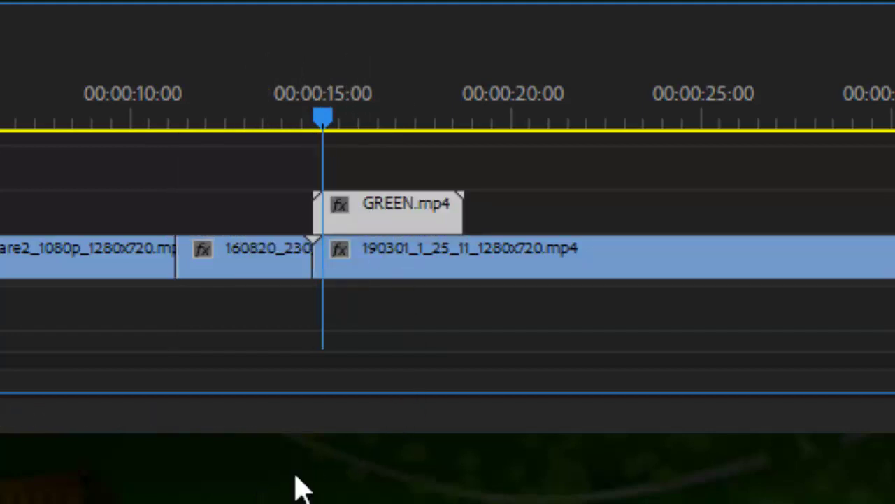
drag(359, 224, 394, 217)
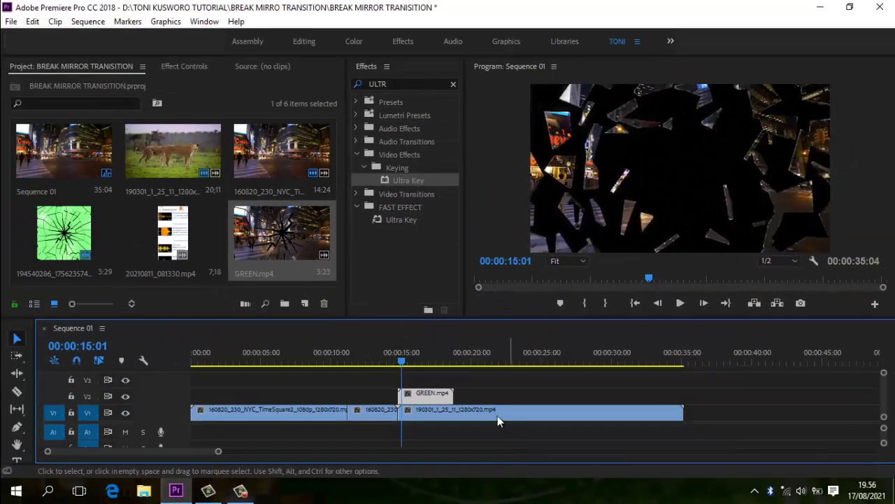
Apply the Ultra Key effect to GREEN.mp4 on V2 and scrub to 00:00:18:07 to check the key
drag(402, 365, 403, 369)
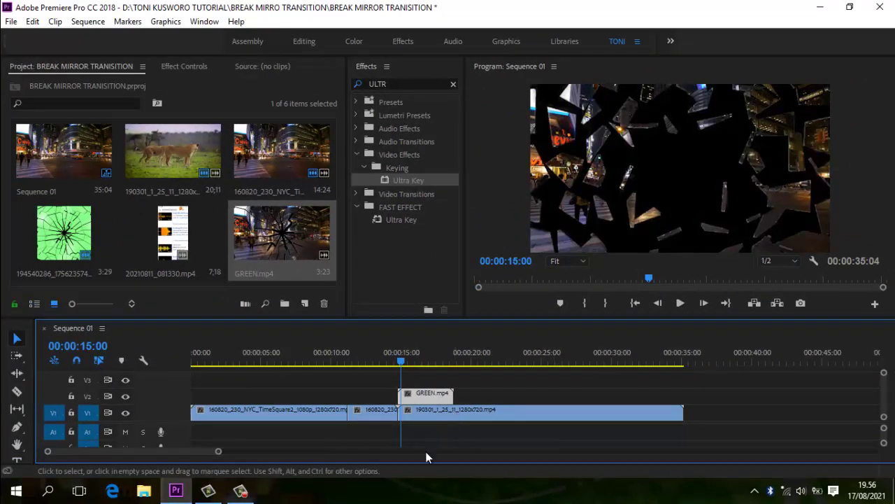
drag(400, 356, 406, 357)
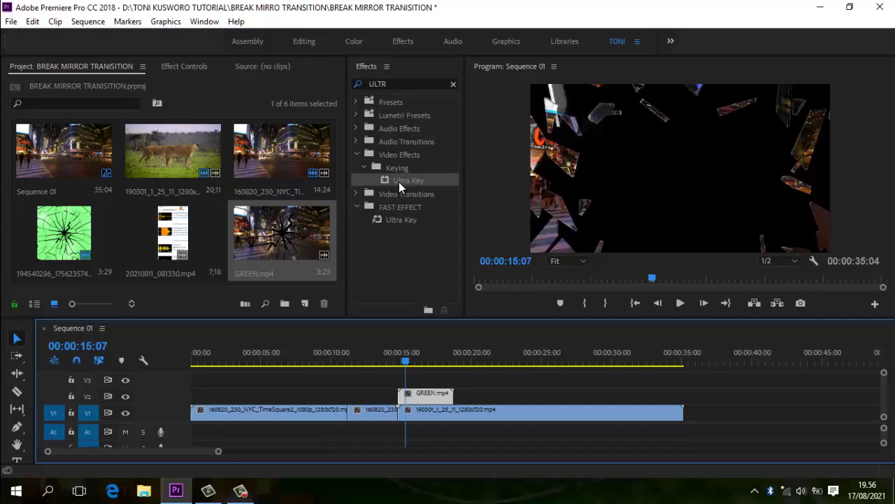
drag(399, 180, 429, 398)
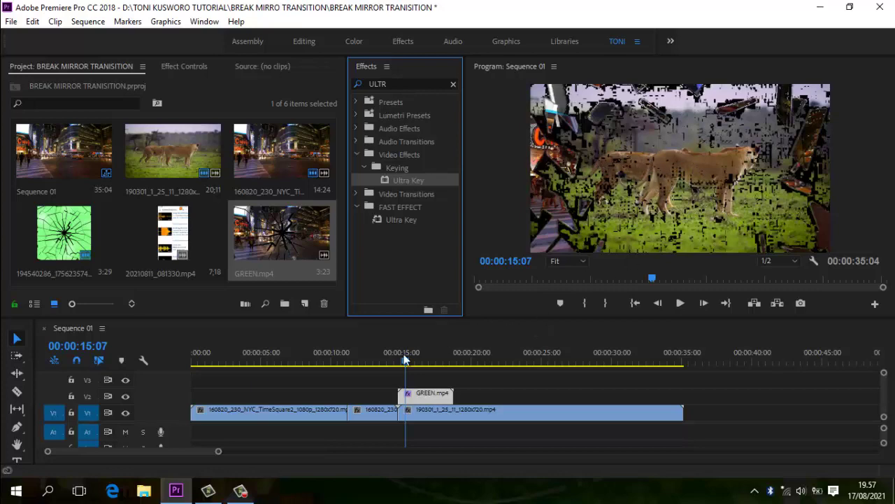
drag(404, 365, 447, 368)
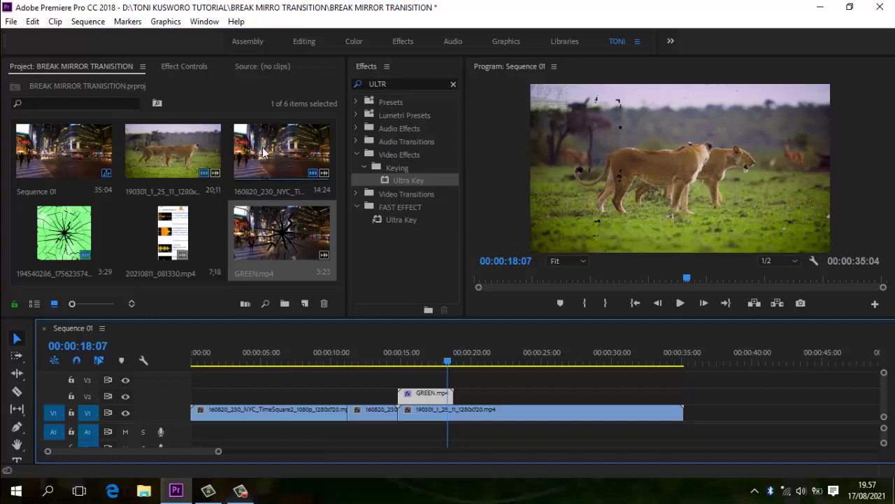
Set the Ultra Key Matte Generation on GREEN.mp4 to Highlight 0 and Pedestal 100
click(177, 64)
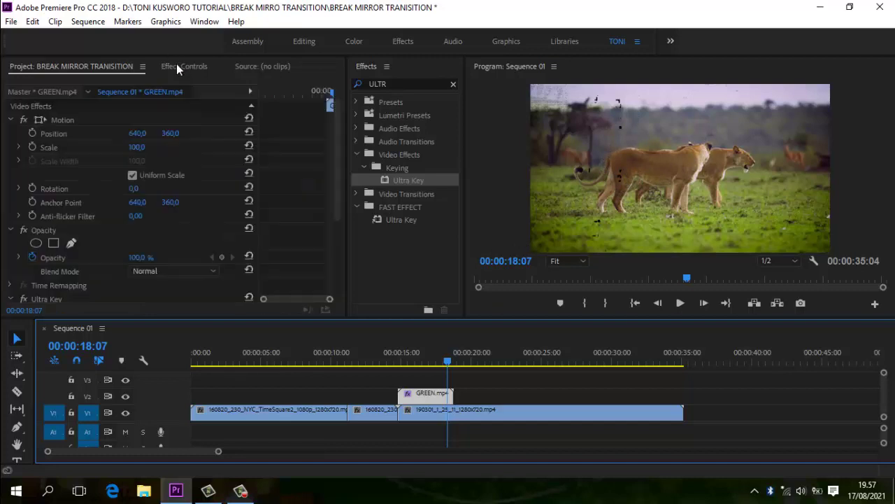
drag(339, 165, 346, 245)
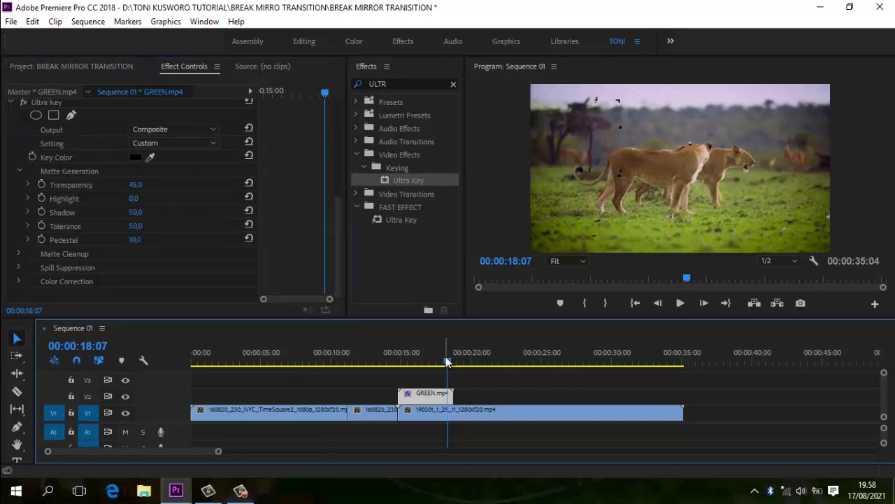
click(249, 197)
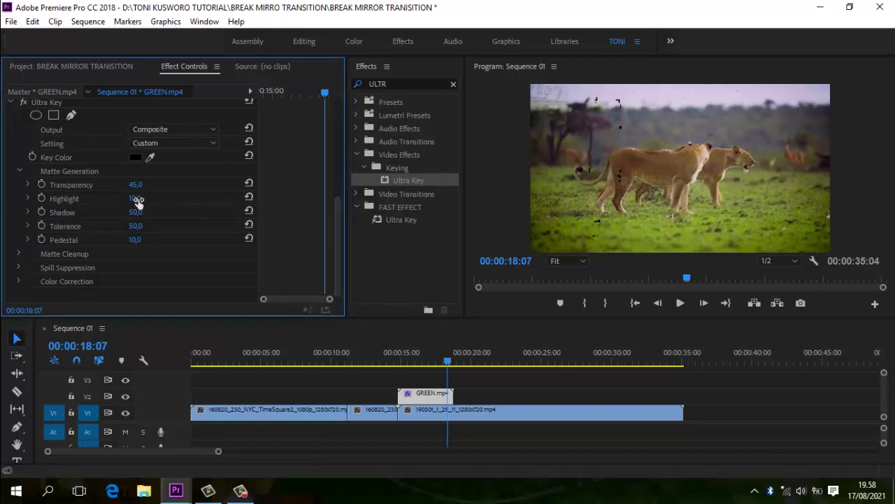
drag(138, 200, 80, 201)
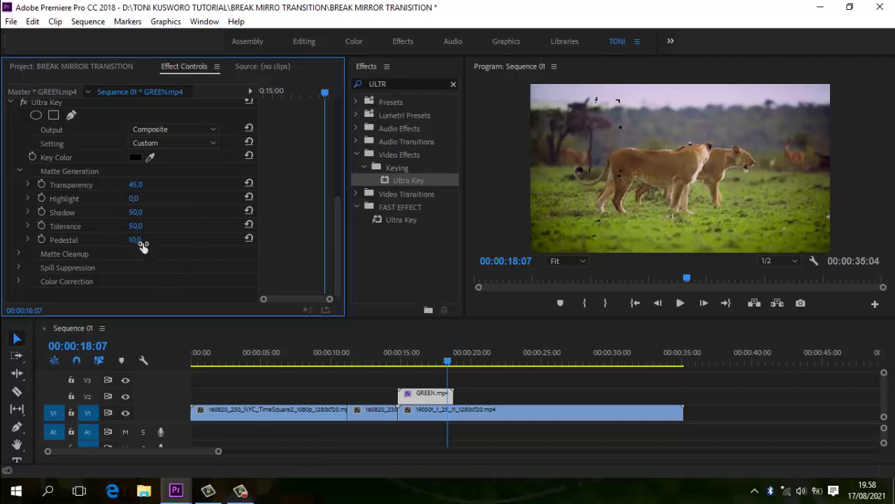
drag(143, 245, 268, 261)
Set the Ultra Key Matte Cleanup to Choke 100 and Soften 36, checking frames around 00:00:17:17
click(18, 254)
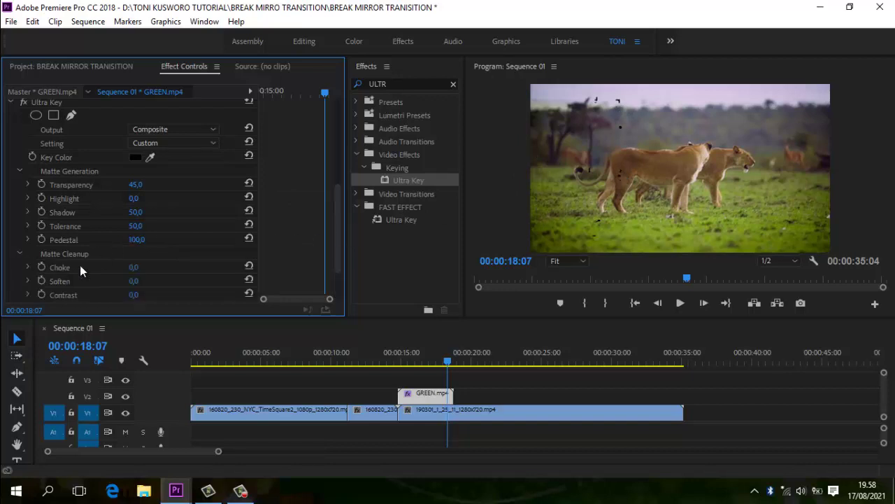
drag(335, 214, 341, 243)
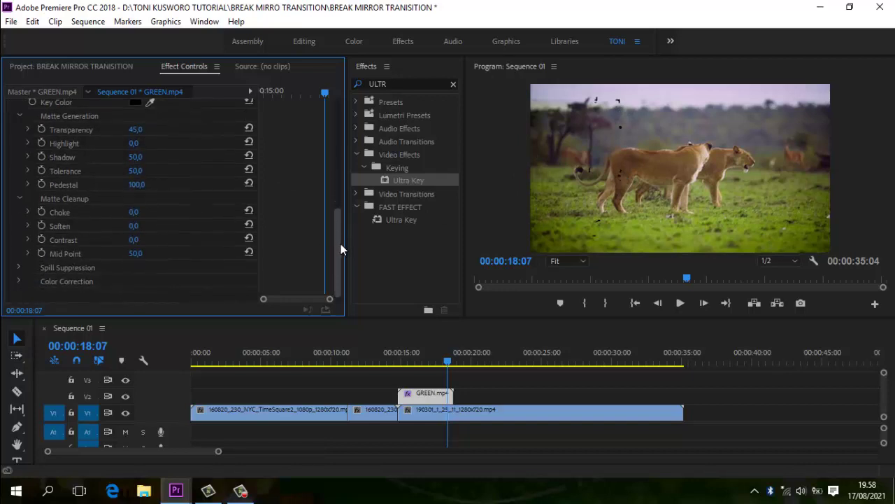
drag(136, 215, 209, 218)
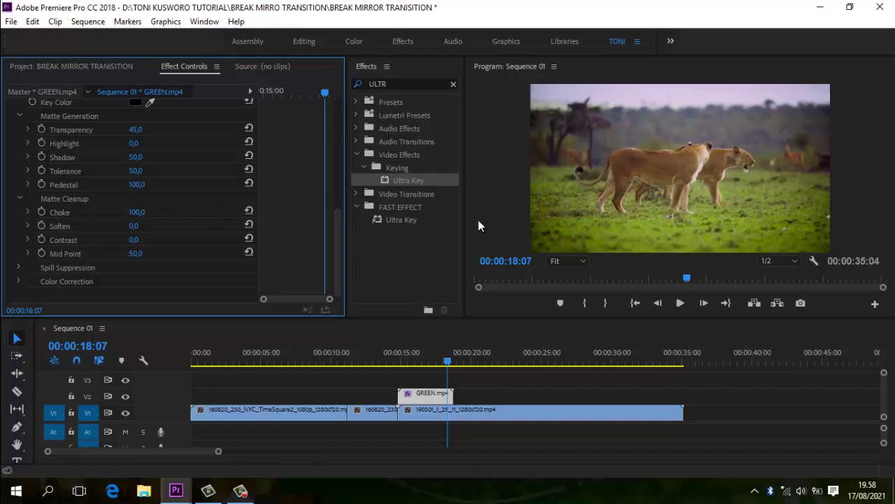
mouse_move(449, 356)
mouse_down()
mouse_move(458, 361)
mouse_move(442, 368)
mouse_up()
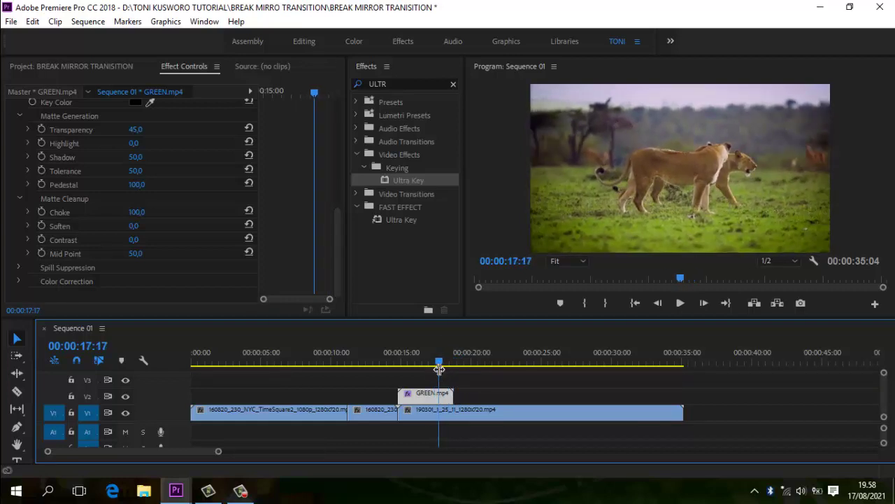
drag(137, 226, 169, 223)
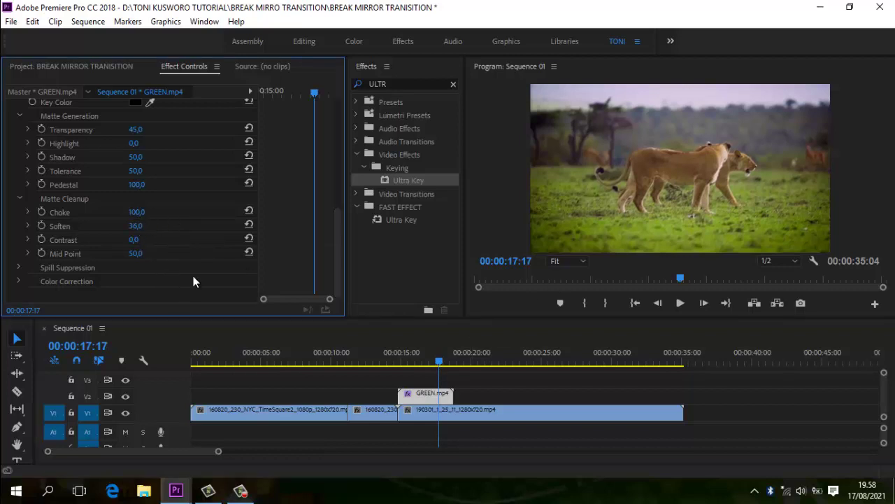
click(438, 362)
drag(438, 362, 441, 364)
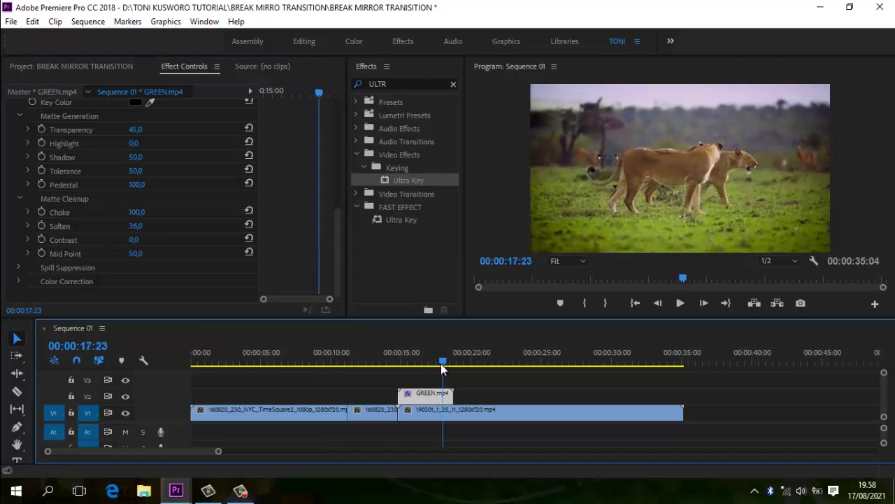
Set the Matte Cleanup Mid Point to 1 and Choke to 91, and play the transition from 00:00:14:19
click(137, 240)
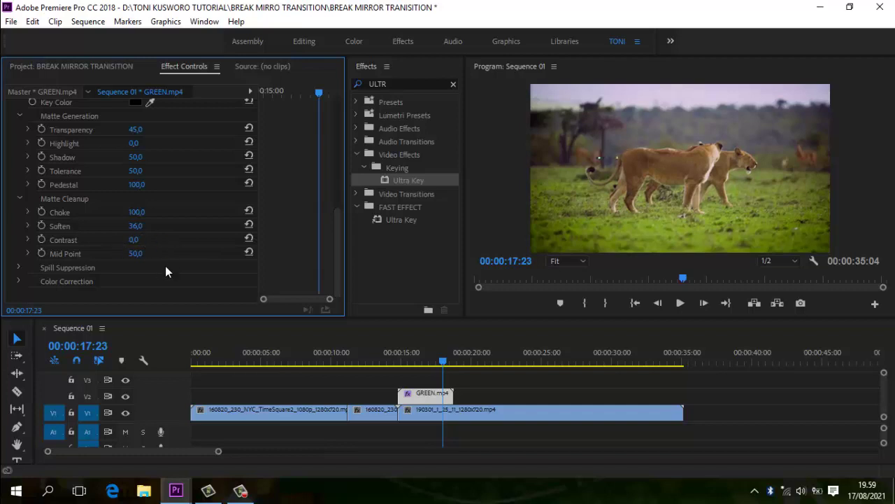
click(137, 254)
text(1)
key(Return)
mouse_move(139, 211)
mouse_down()
mouse_move(176, 216)
mouse_move(139, 211)
mouse_up()
drag(441, 362, 398, 372)
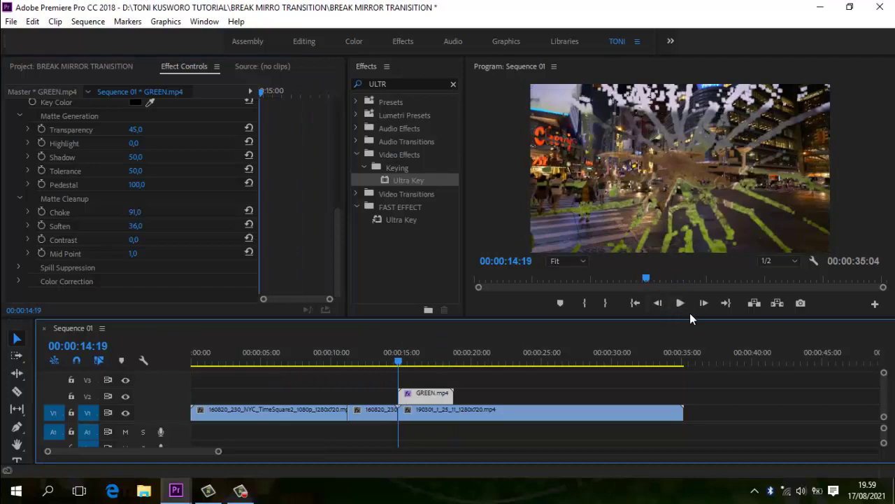
click(681, 304)
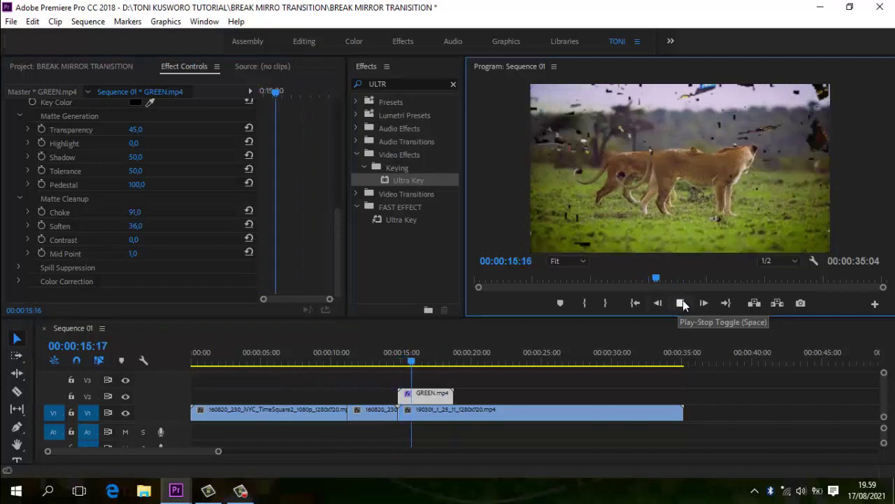
click(683, 303)
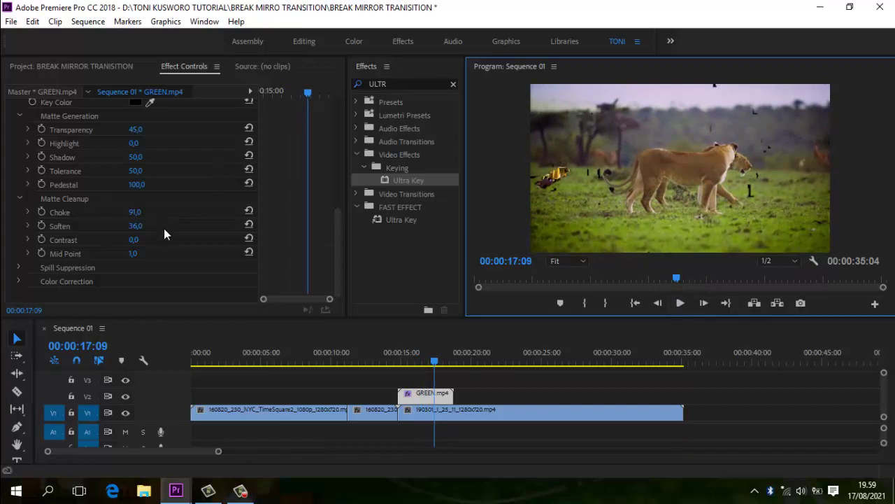
Refine GREEN.mp4's Ultra Key: Choke 100, Soften 100, Contrast 89, Mid Point 88, Transparency 37 and Shadow 68
drag(133, 258, 143, 225)
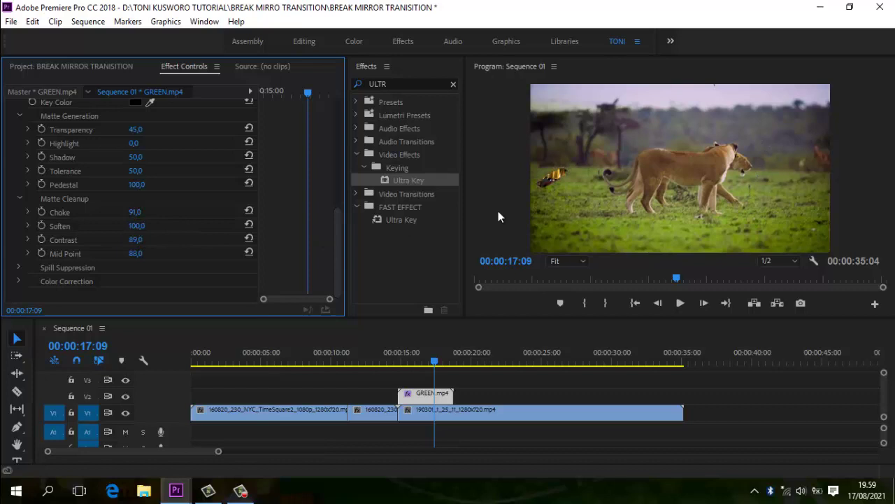
drag(135, 212, 142, 214)
drag(135, 133, 145, 130)
drag(137, 161, 144, 154)
click(145, 152)
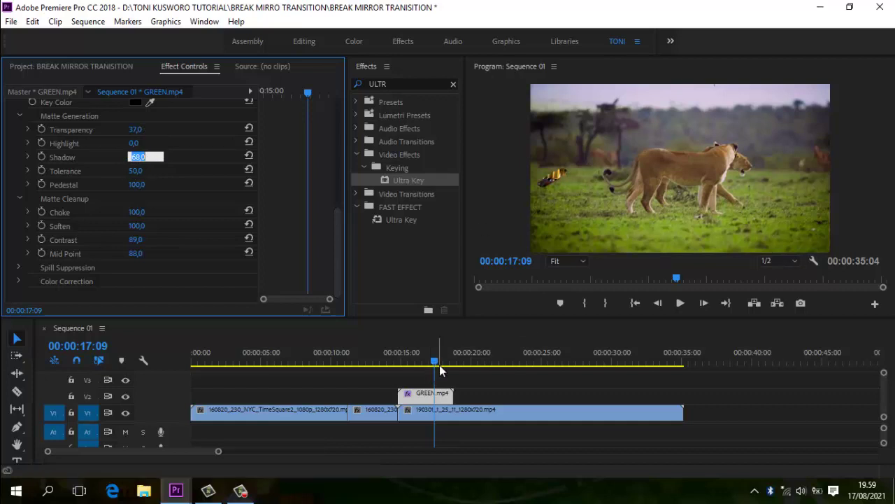
Play back the finished mirror-break transition from 00:00:14:08 until past the end of GREEN.mp4
drag(433, 363, 392, 362)
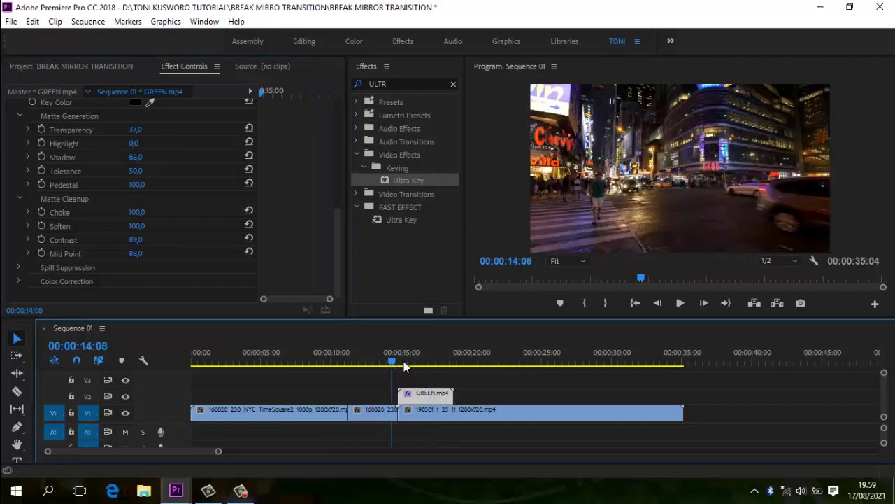
click(679, 306)
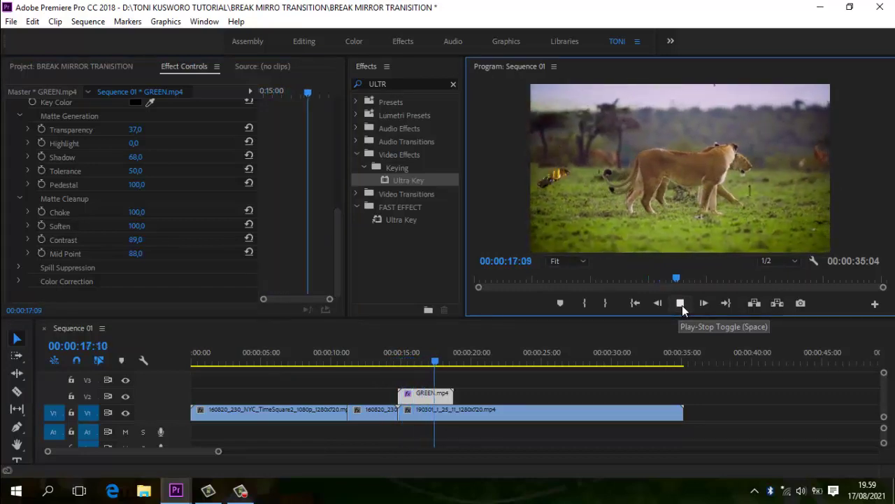
click(681, 305)
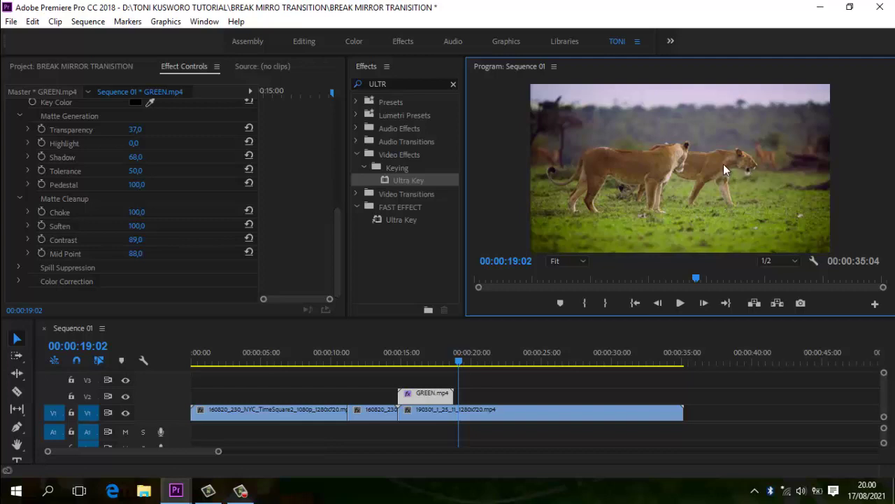
Replay the mirror-break transition from the street footage shortly before GREEN.mp4 until 00:00:18:20
drag(458, 361, 373, 362)
click(680, 303)
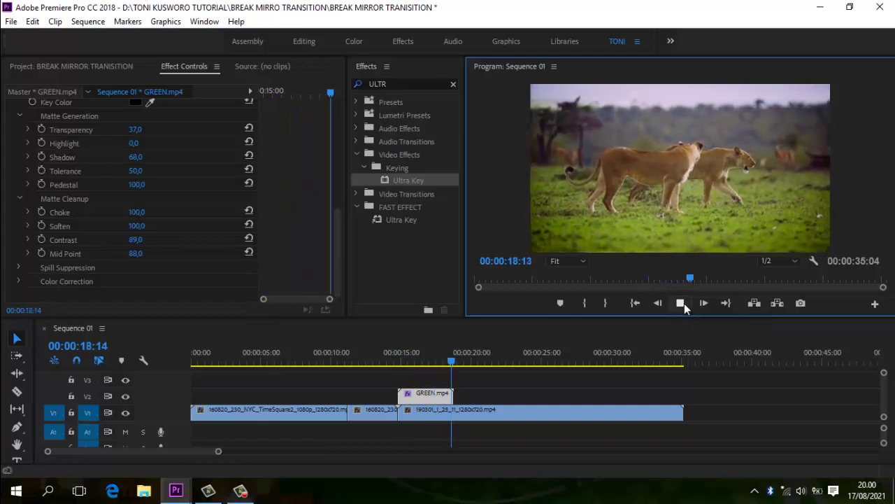
click(682, 303)
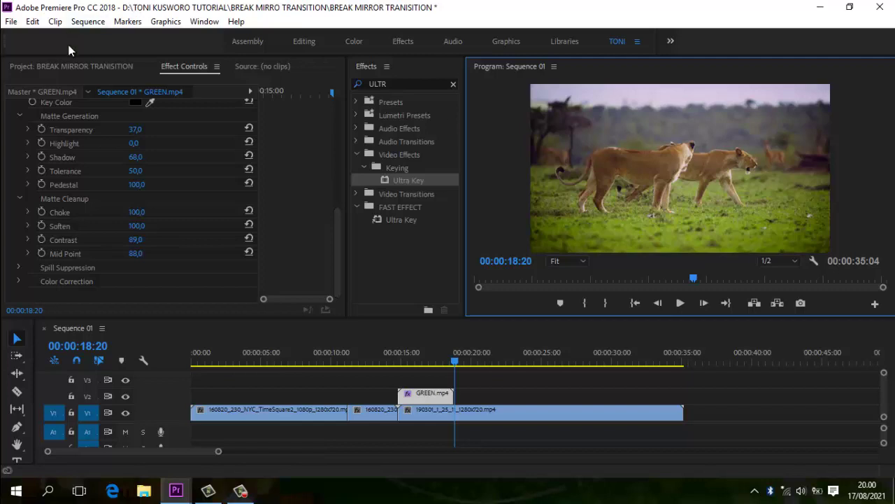
Add only the audio of 20210811_081330.mp4 to track A1, starting slightly before GREEN.mp4 and extending past its end
click(76, 68)
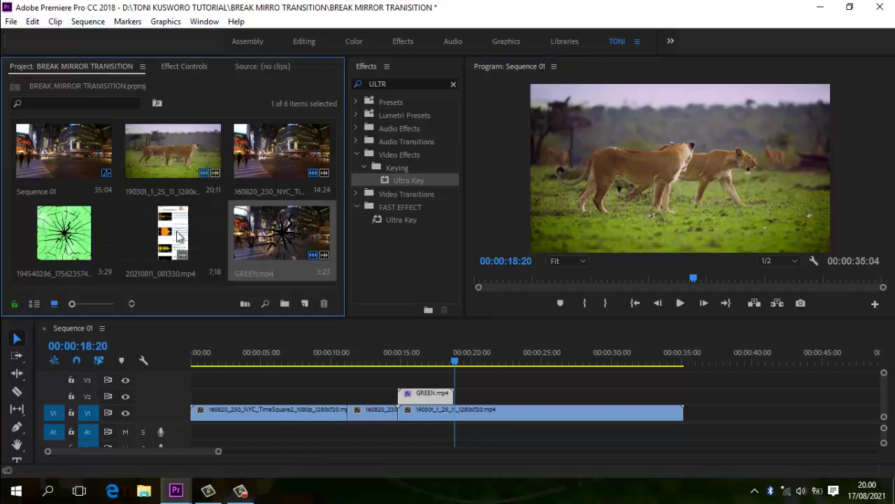
double_click(192, 253)
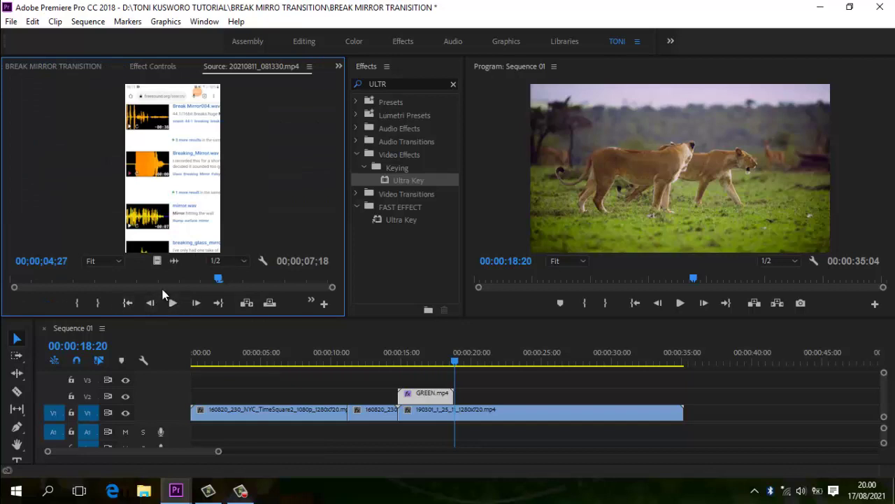
drag(173, 261, 410, 437)
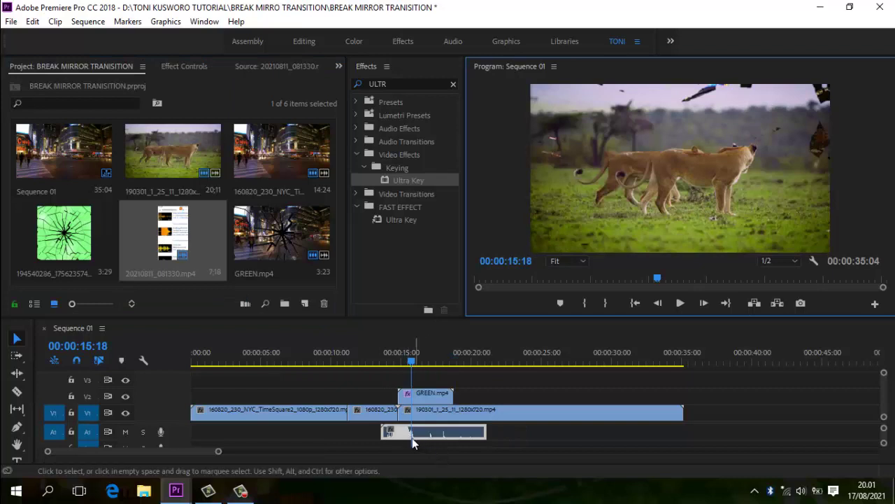
Shift the glass-break audio clip on A1 slightly later, so it starts just before 00:00:14:02 and its loud peak falls within GREEN.mp4
click(405, 434)
drag(408, 434, 410, 435)
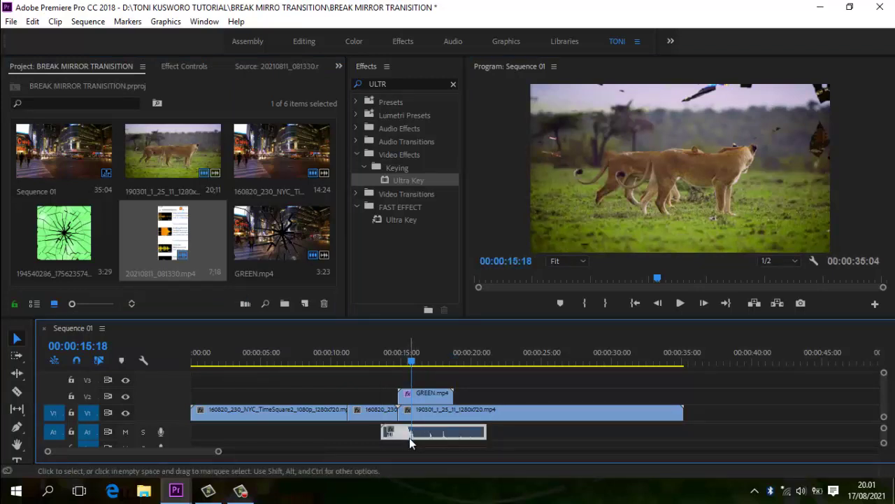
drag(413, 361, 491, 361)
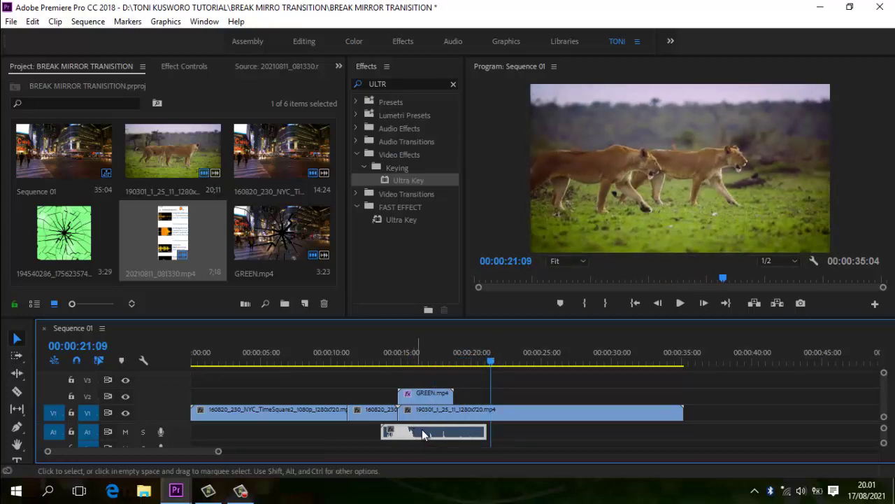
drag(419, 432, 423, 432)
Play the transition with its sound from 00:00:14:02, and again from 00:00:09:11 until 00:00:19:04
drag(490, 361, 389, 360)
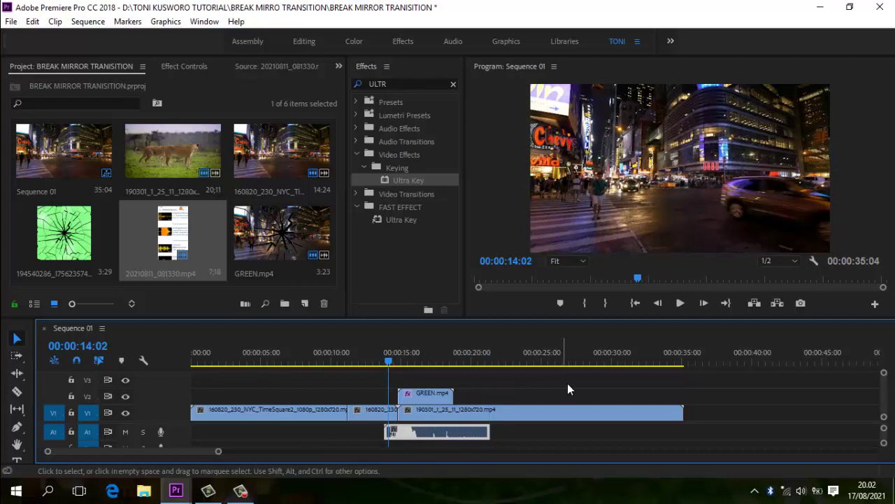
click(680, 305)
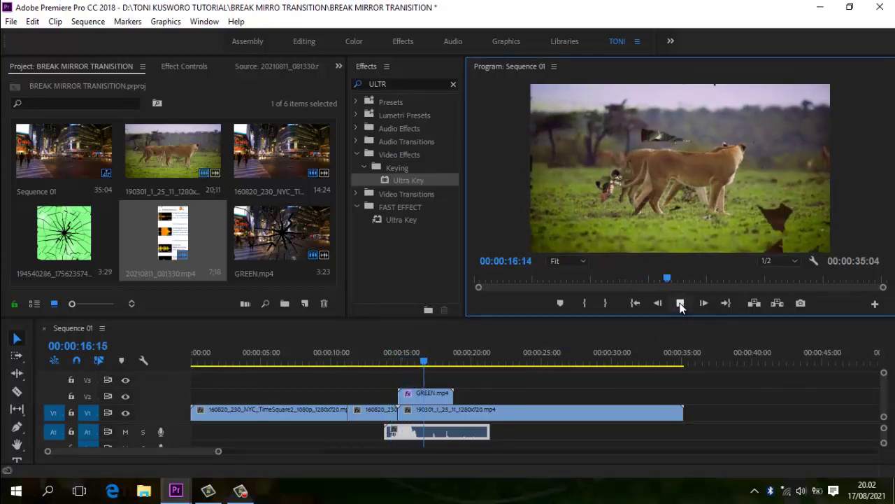
click(680, 305)
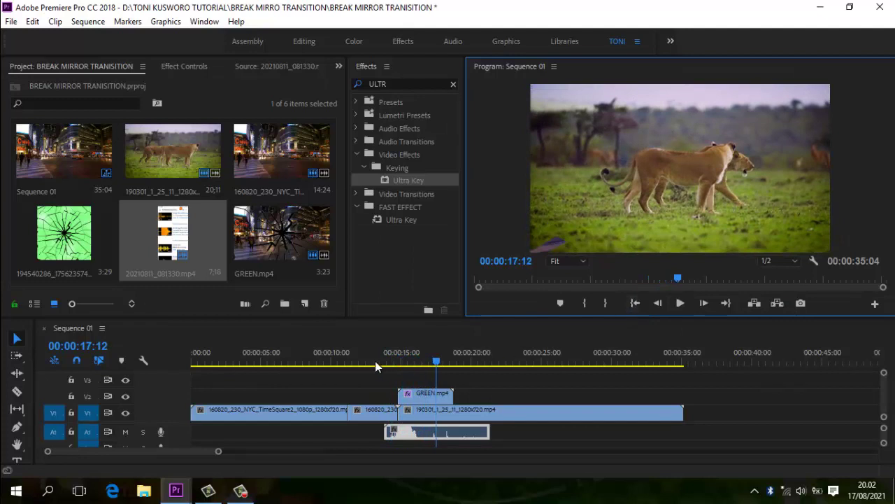
click(324, 360)
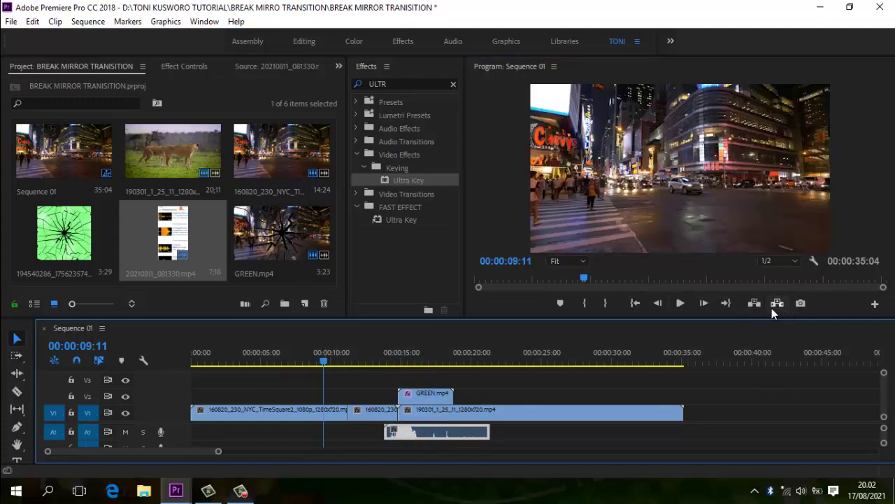
click(680, 304)
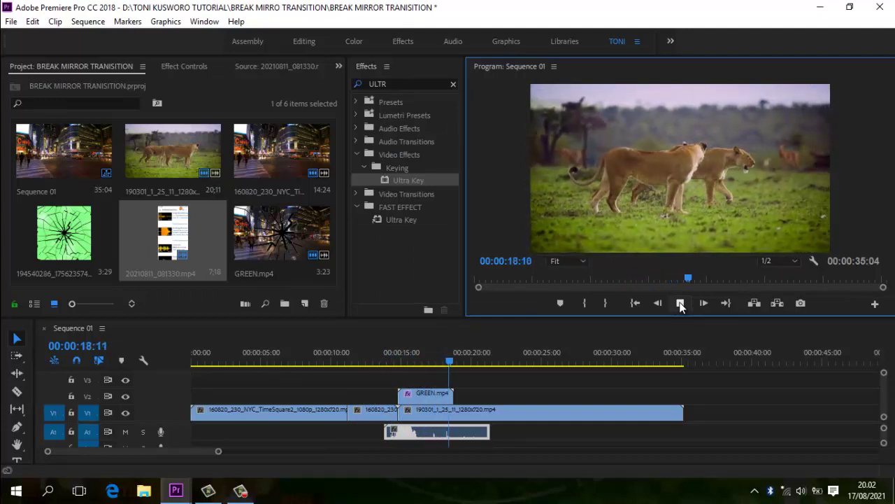
click(680, 303)
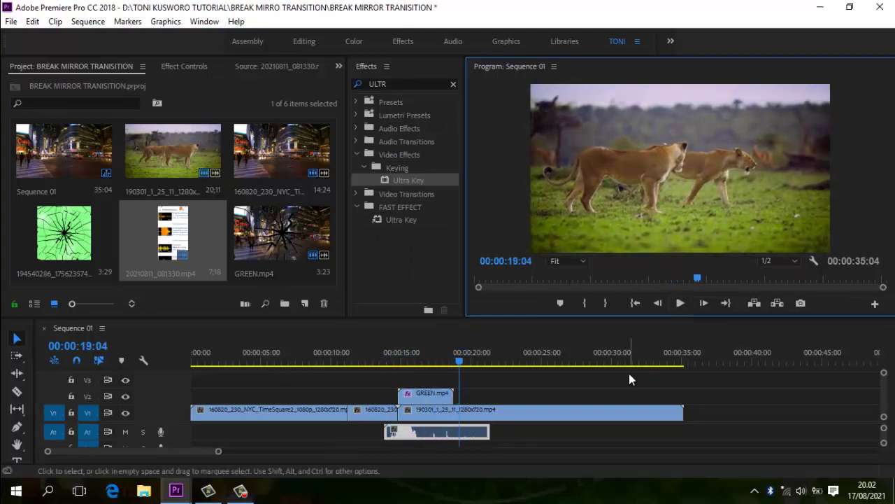